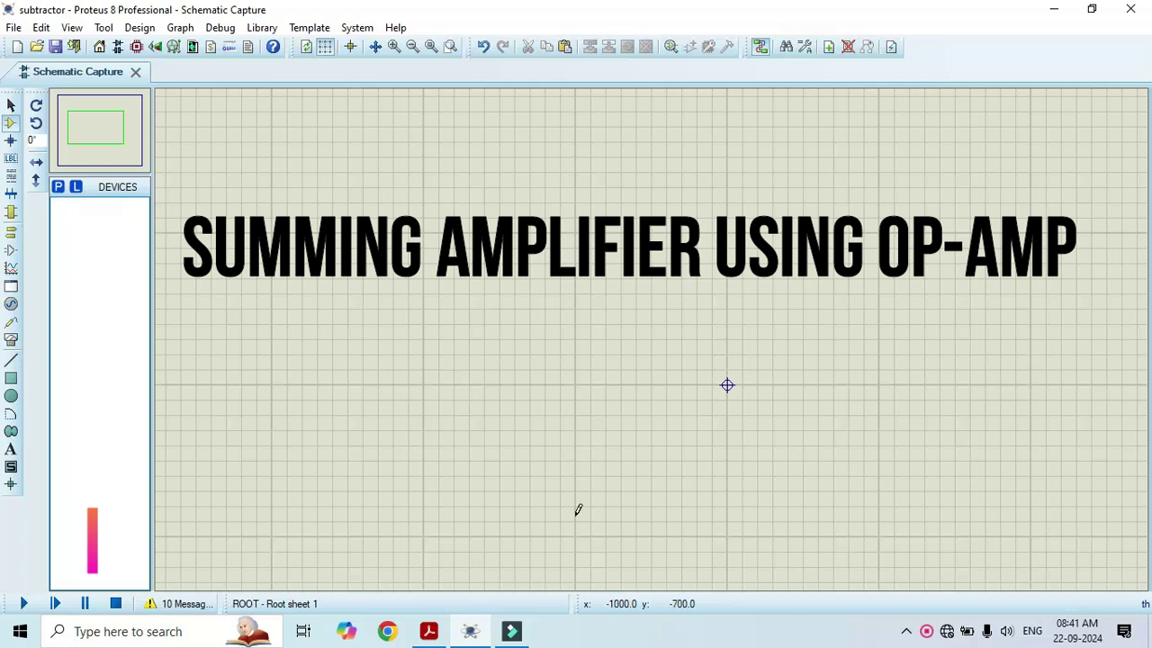
- Check the circuit diagram PDF, then add the 741 op-amp to the device list
click(430, 630)
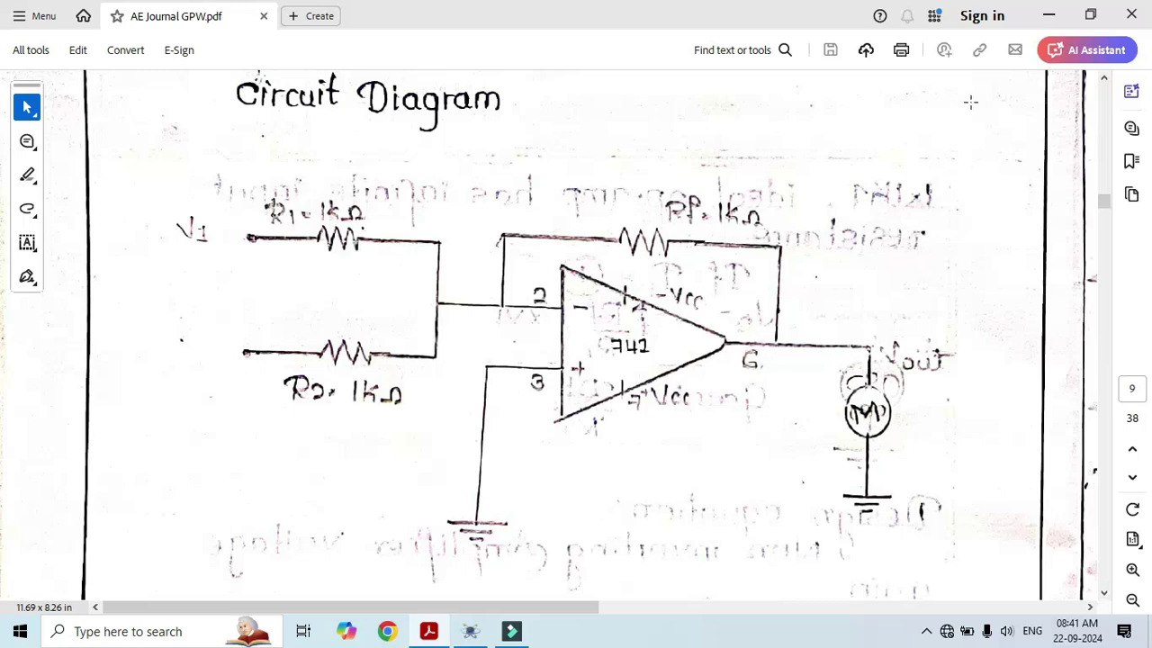
click(1049, 16)
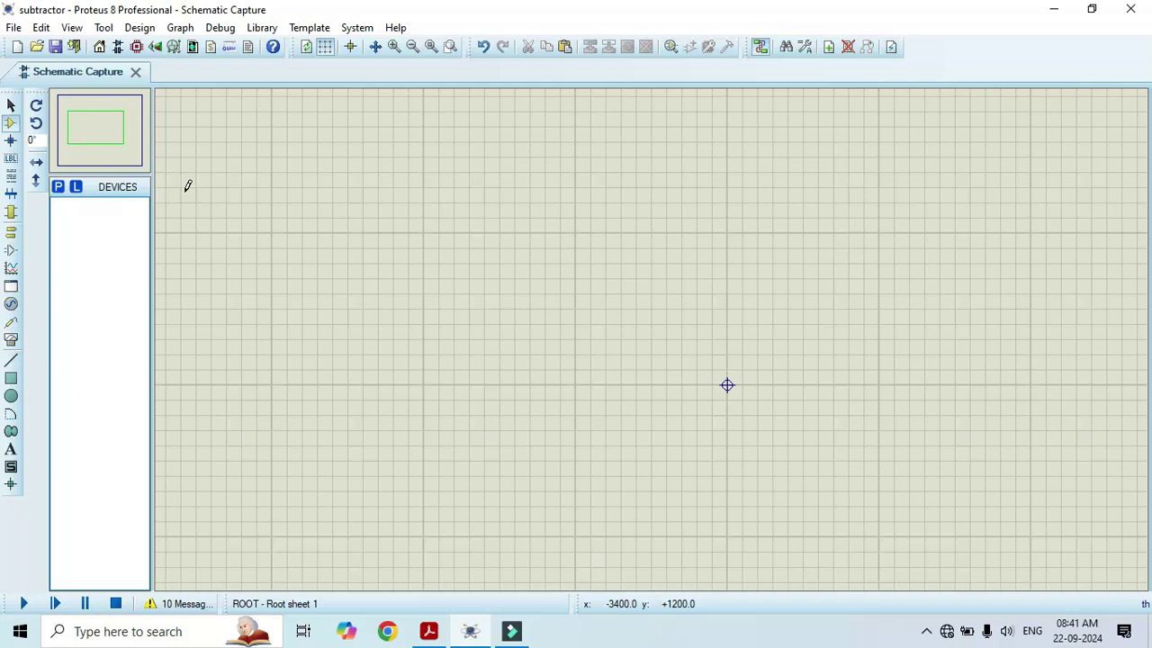
click(57, 187)
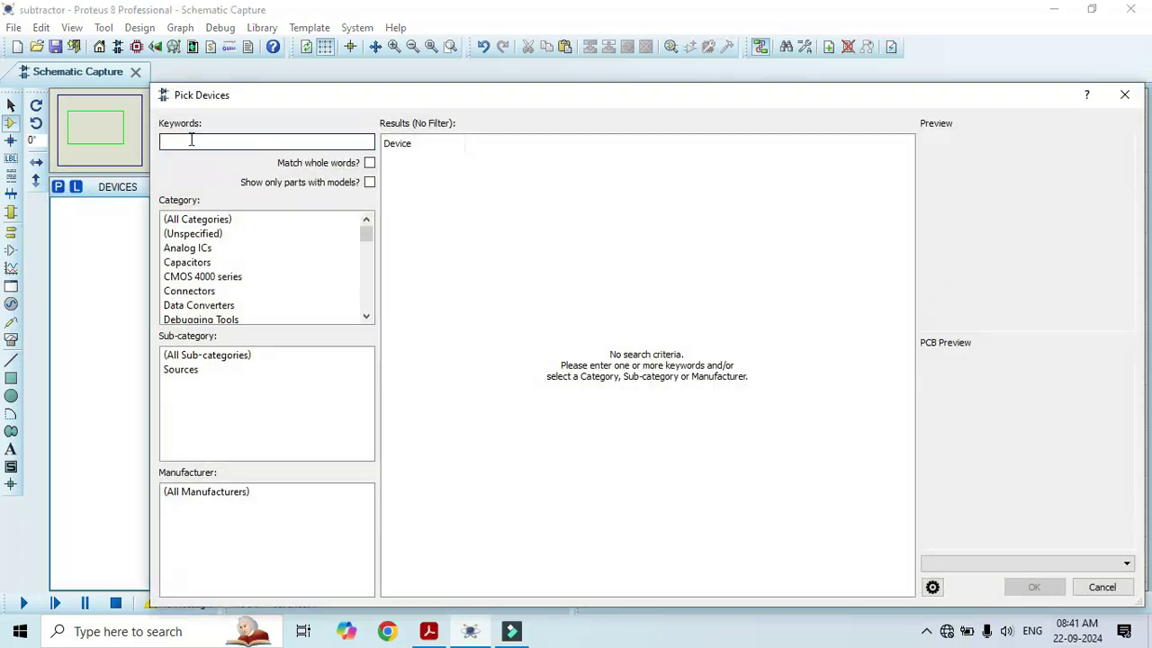
text(op amp)
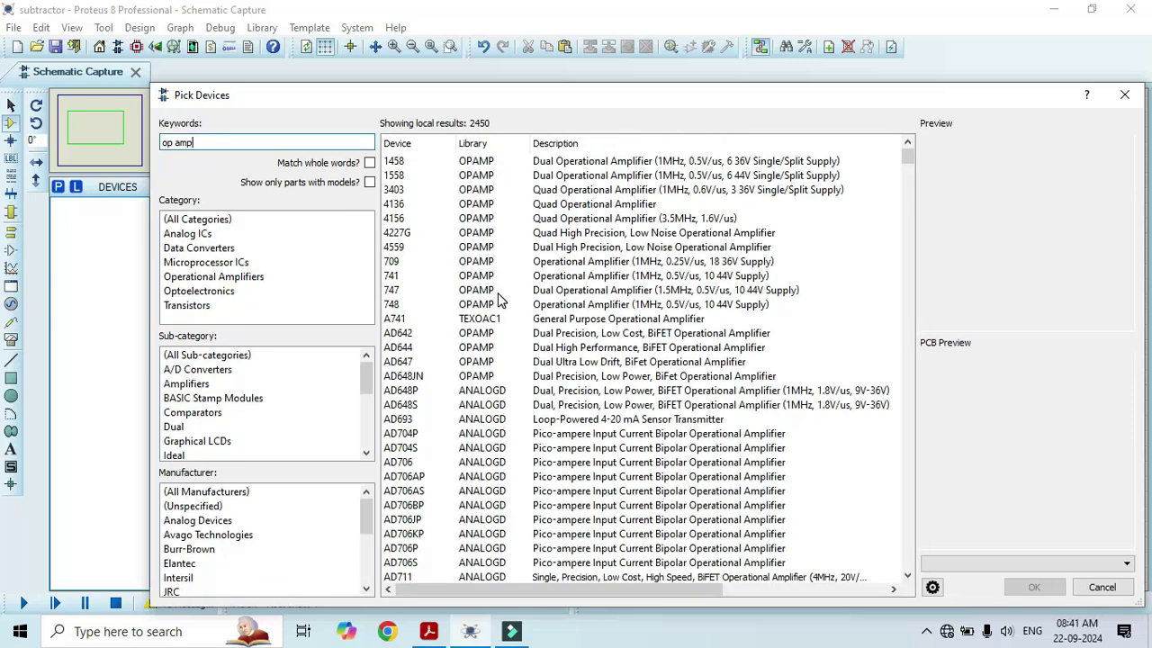
click(544, 276)
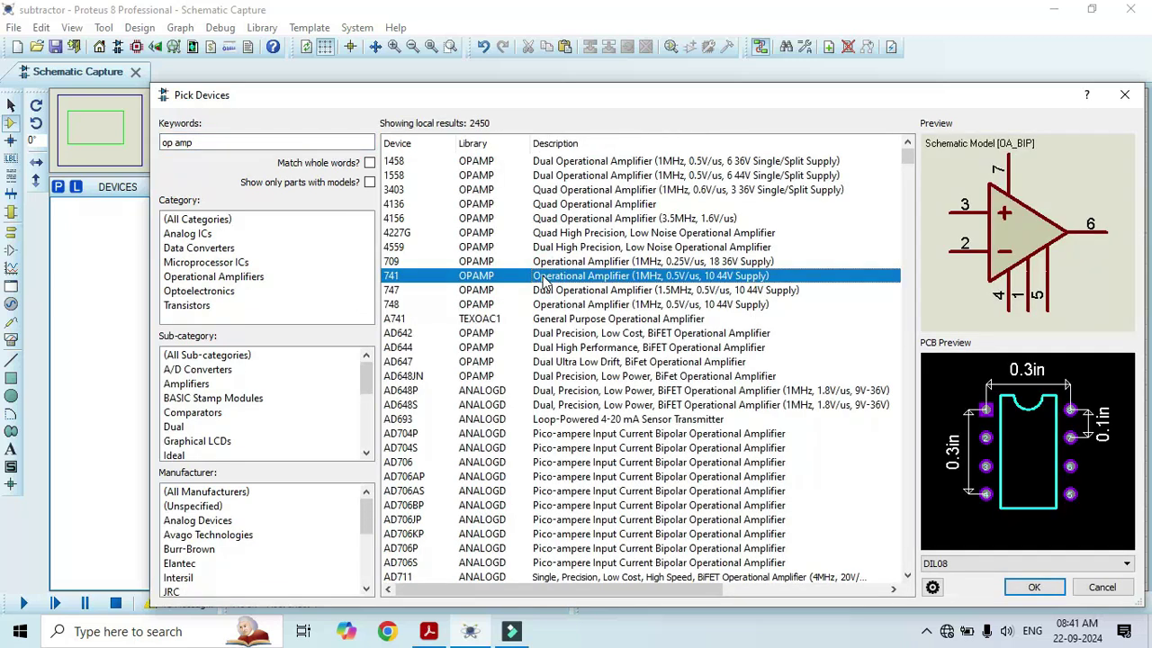
double_click(544, 276)
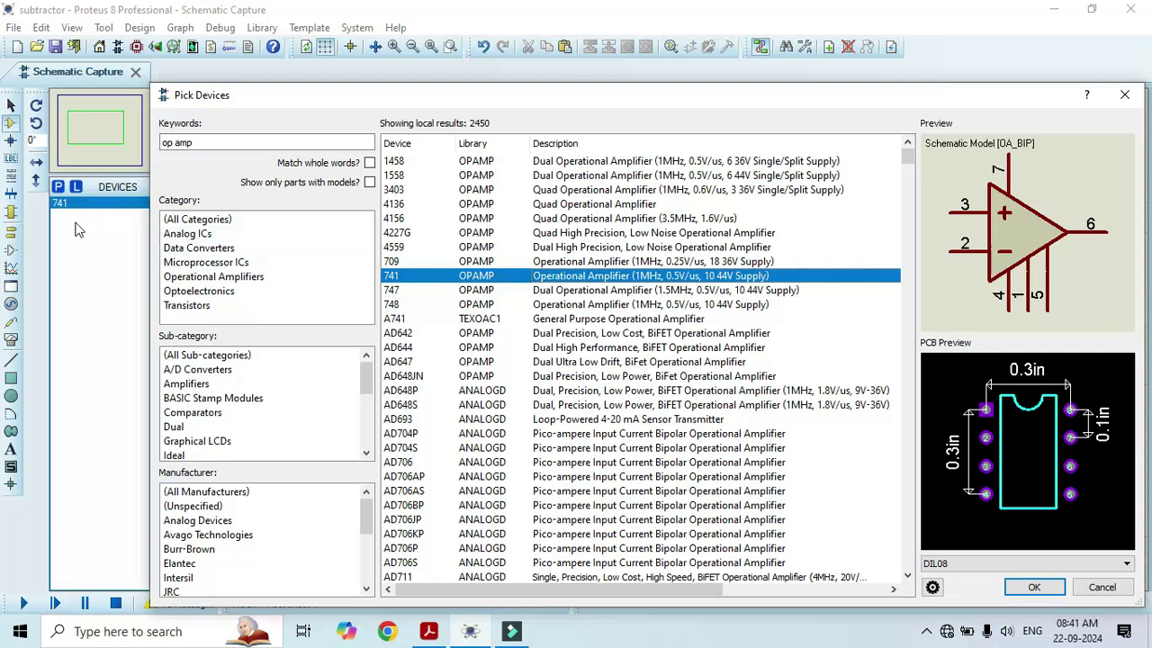
- Search 'resisto' and add the generic RES resistor to the device list
click(207, 142)
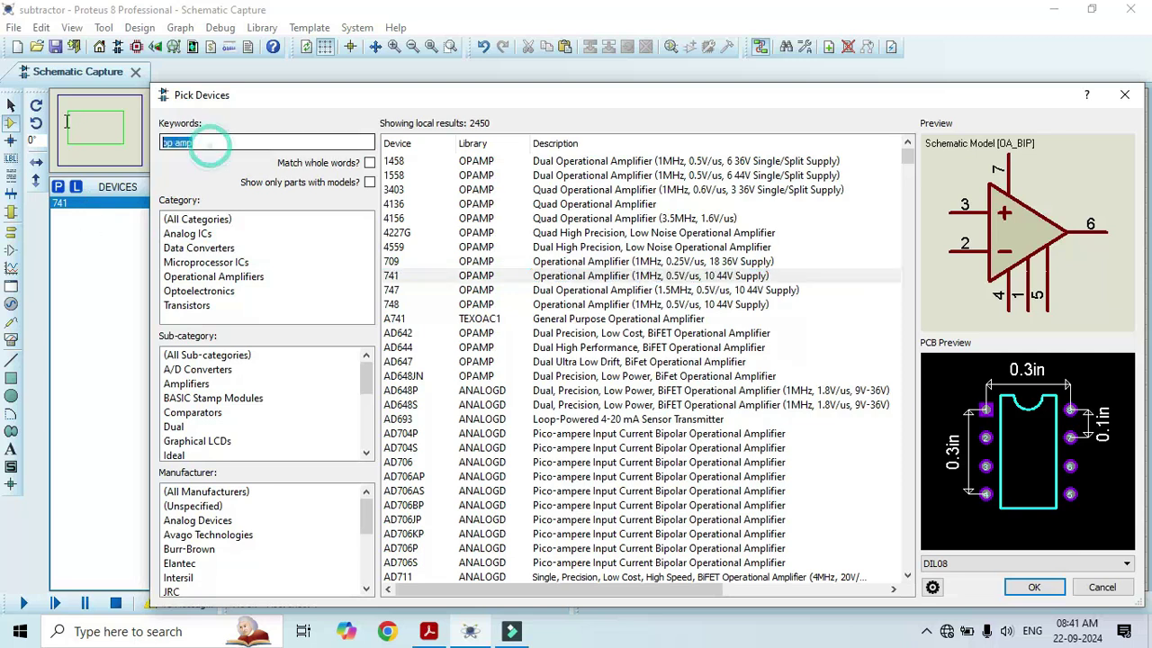
text(res)
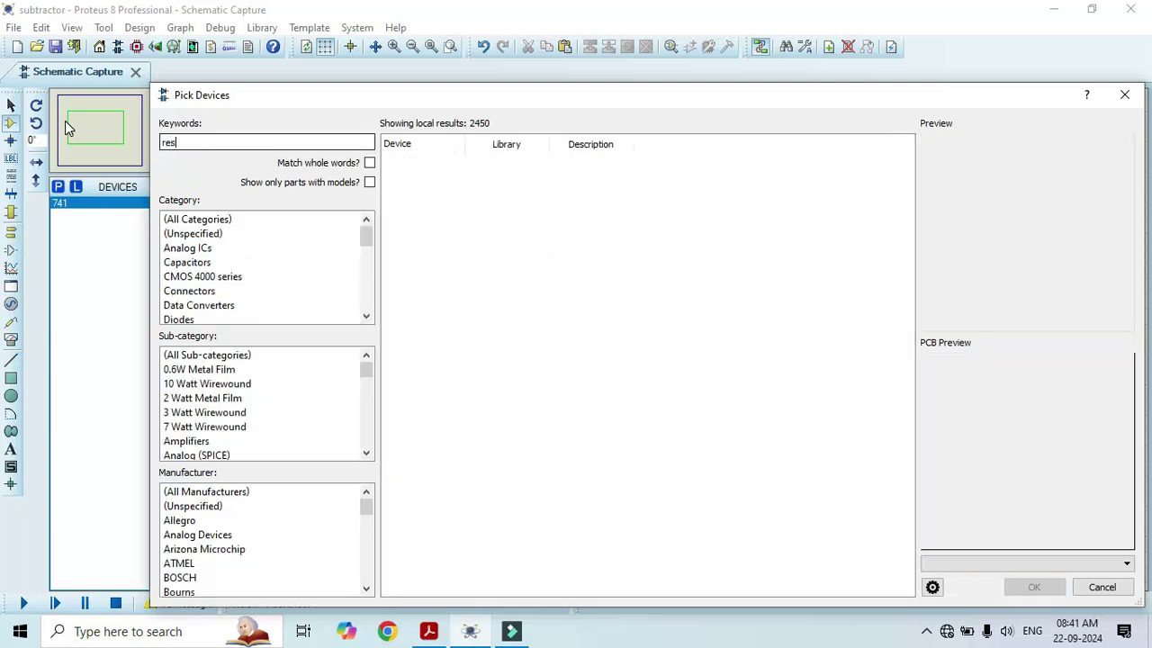
text(istor)
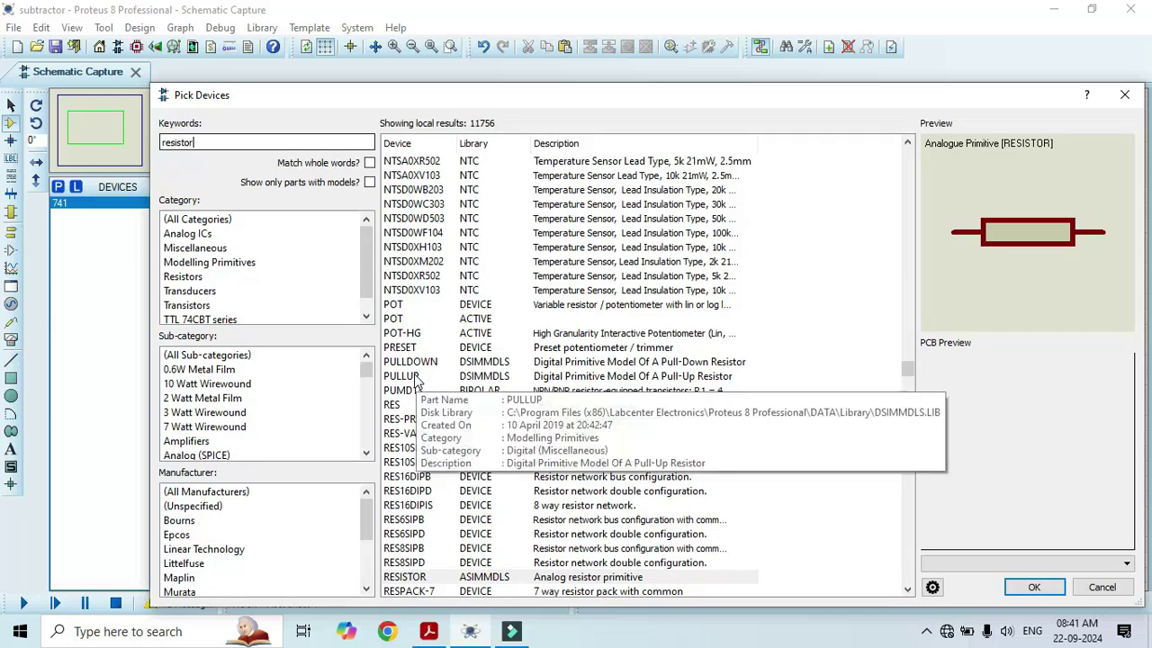
click(550, 409)
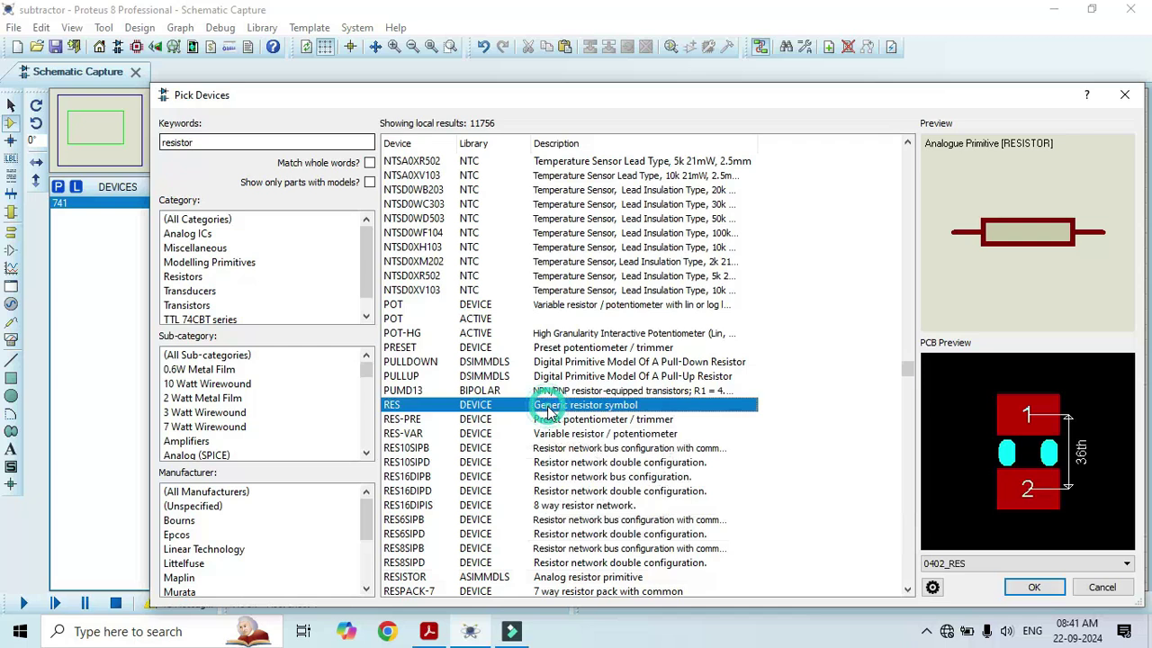
double_click(550, 410)
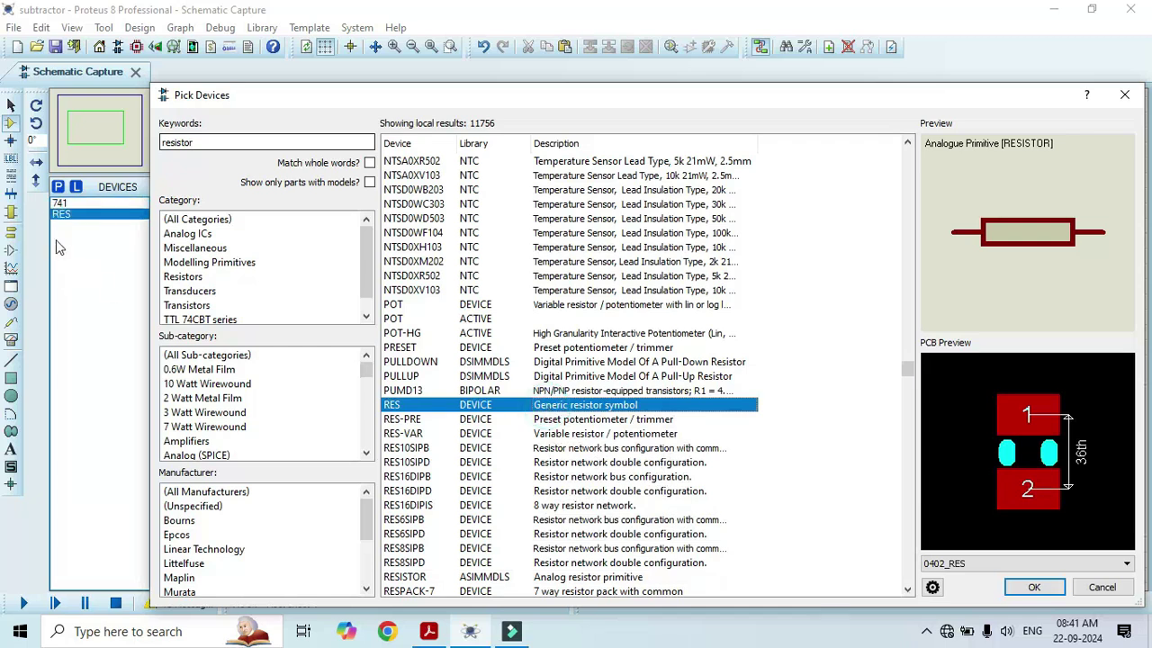
- Search 'dc sou', add the VSOURCE DC voltage source, and close the part picker
double_click(202, 142)
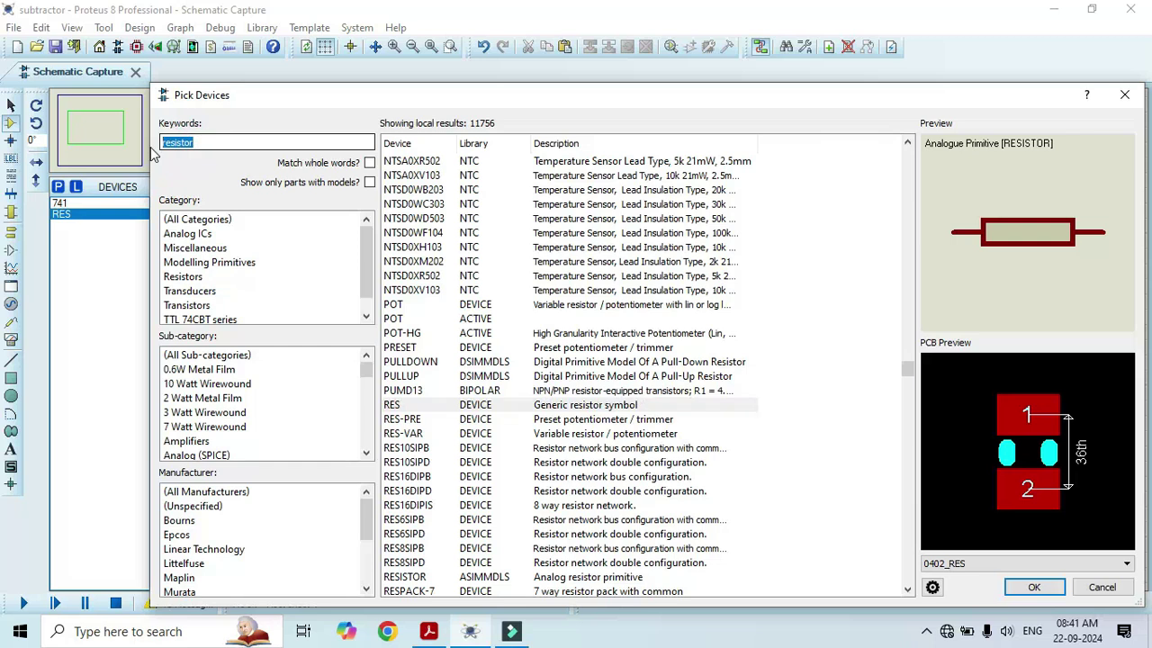
text(dc so)
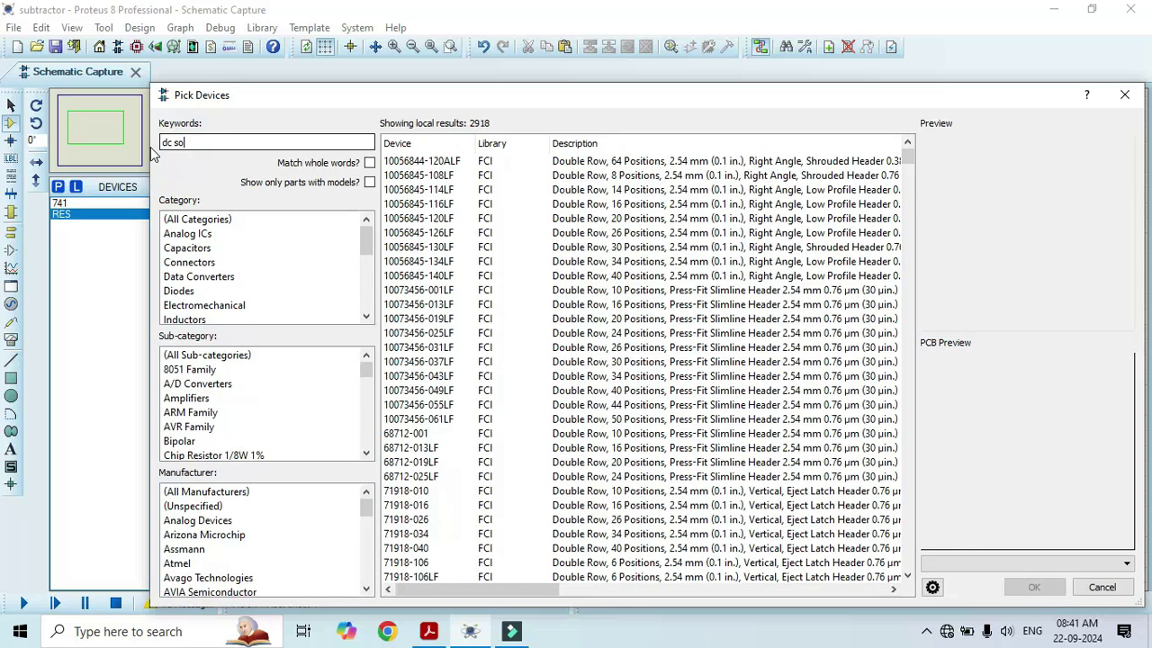
text(urce)
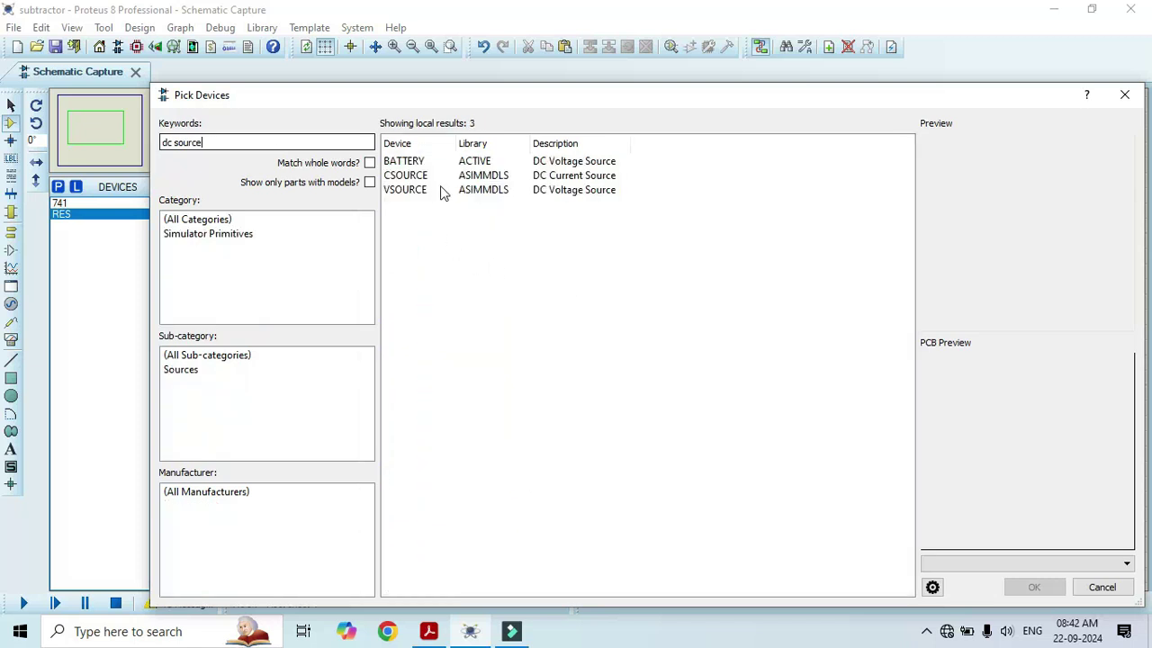
click(564, 191)
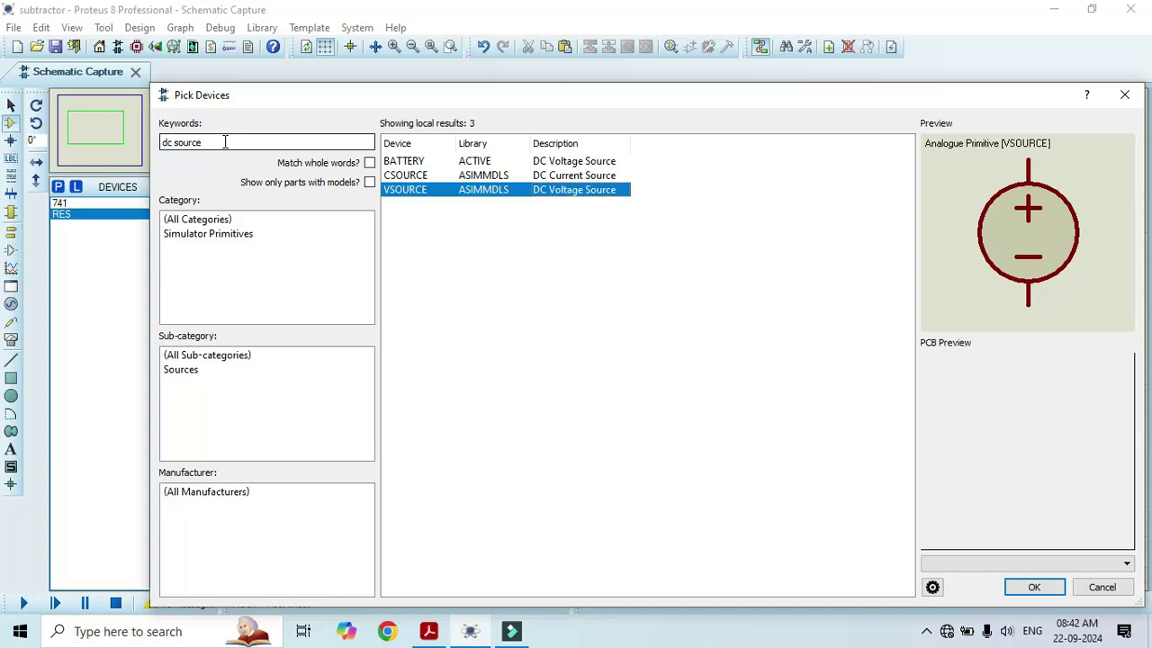
double_click(395, 190)
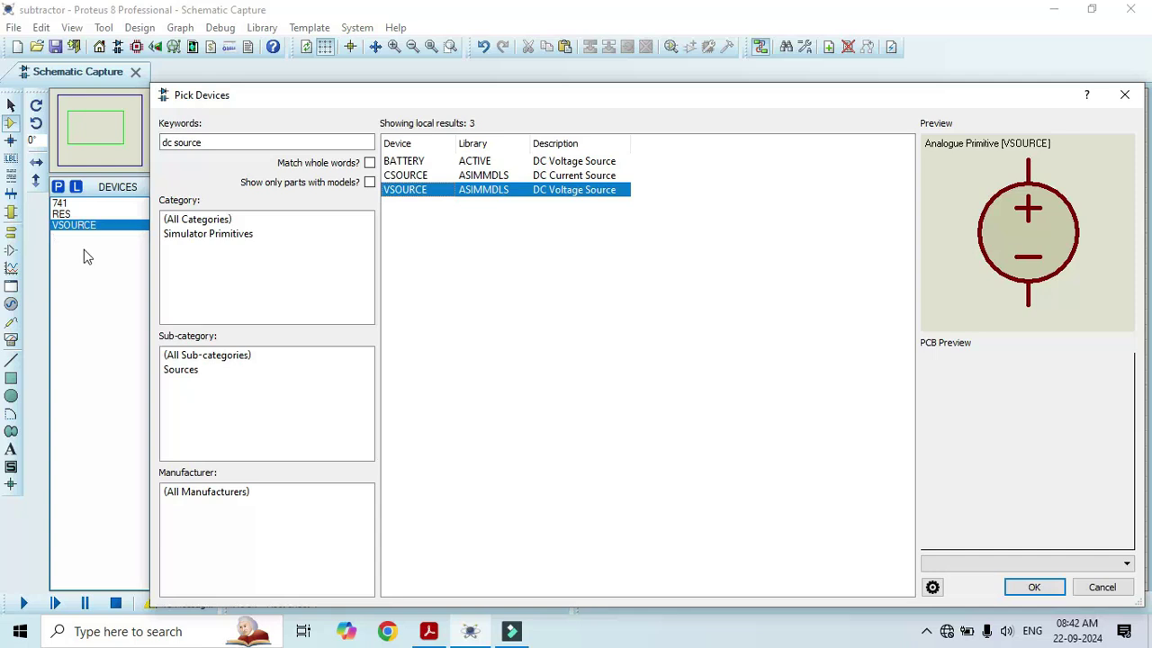
click(1035, 587)
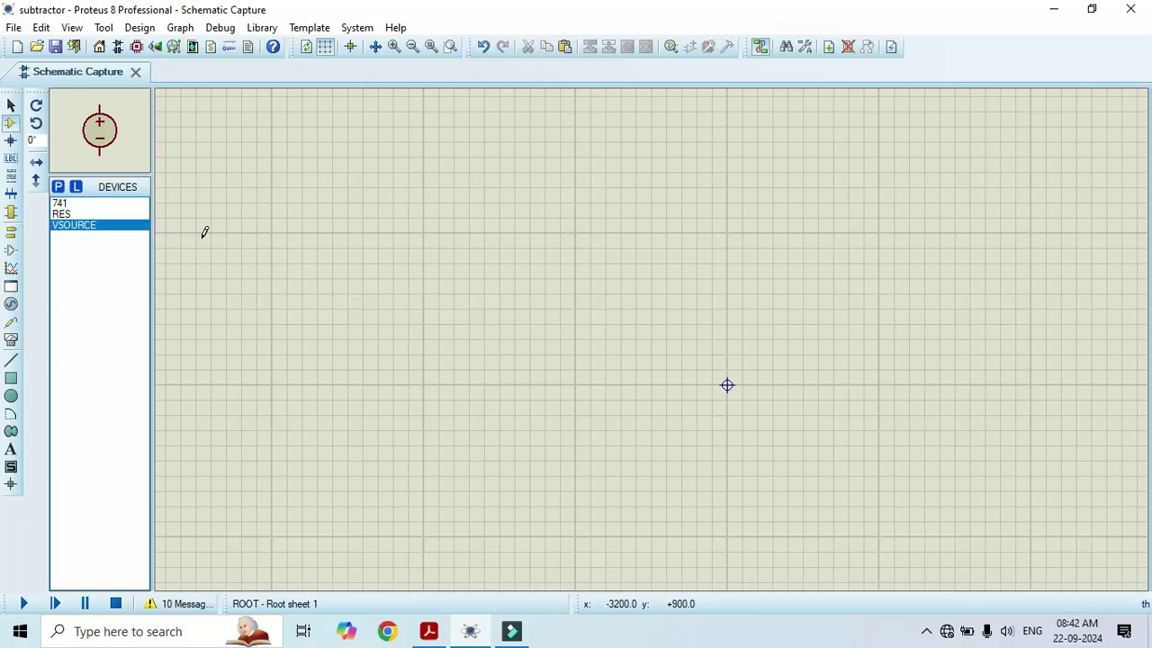
- Place 741 op-amp U1 near the sheet centre and Y-mirror it so inverting input 2 is on top
click(62, 203)
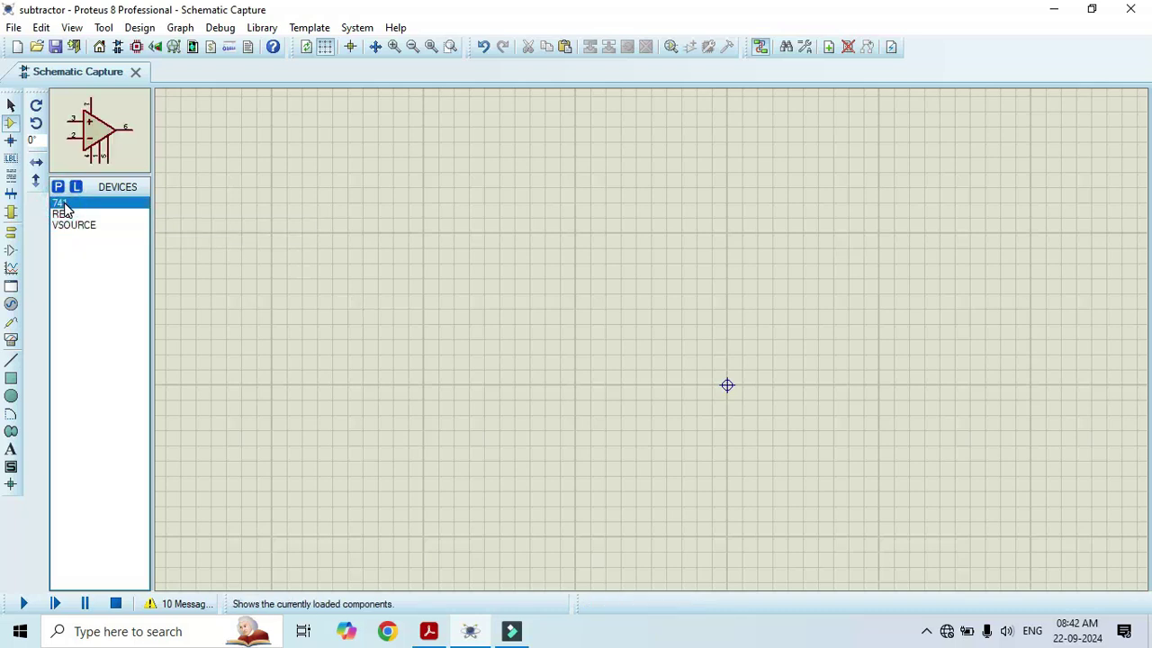
click(602, 319)
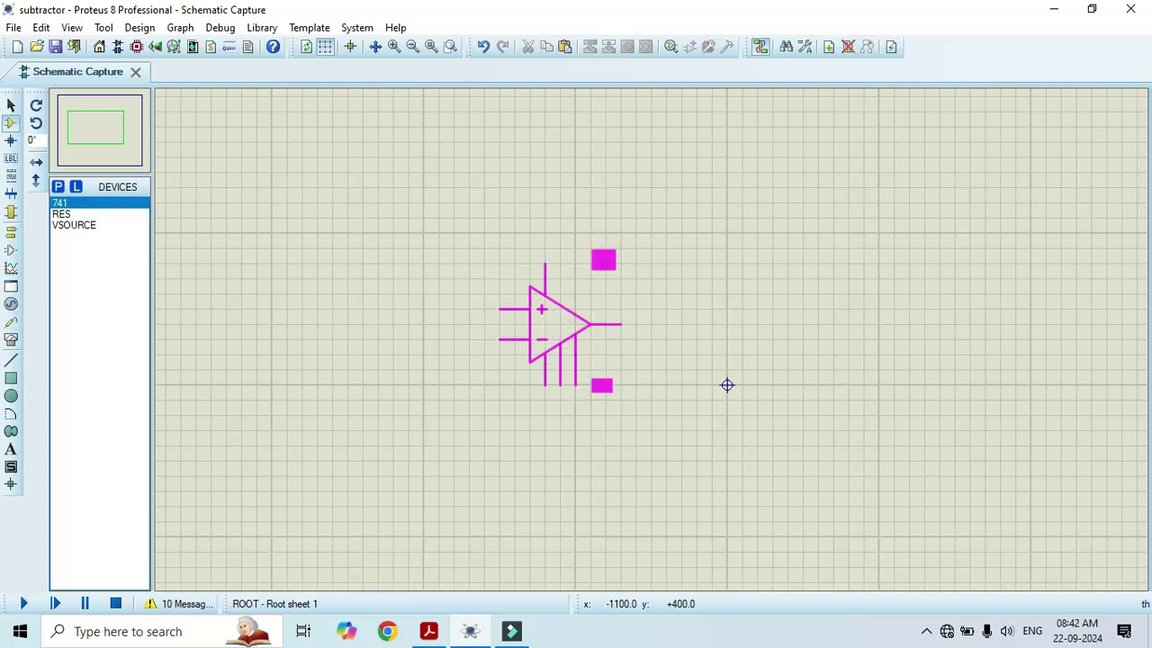
click(565, 317)
scroll(653, 349, up, 1)
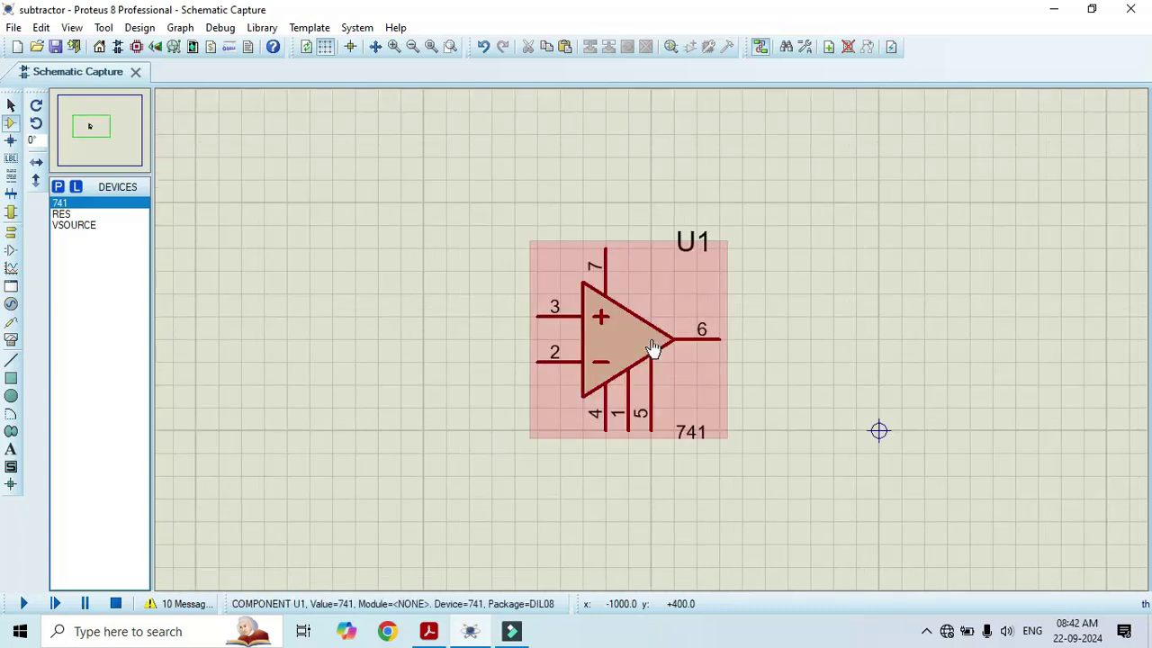
scroll(654, 348, up, 1)
scroll(654, 349, down, 1)
right_click(630, 334)
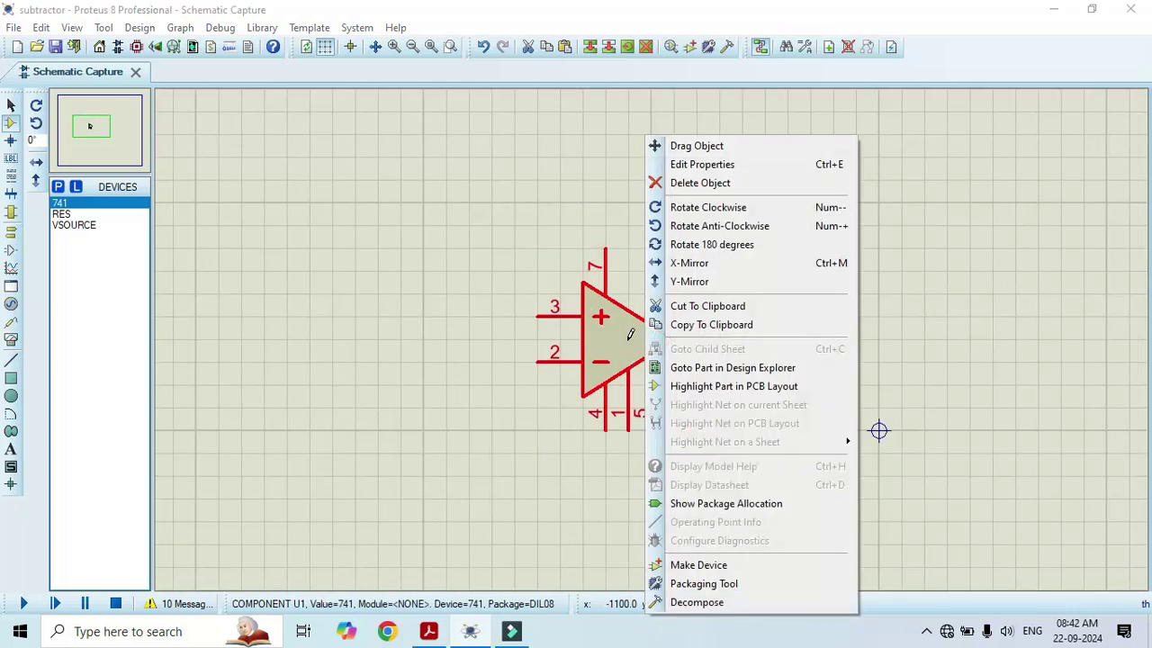
click(690, 282)
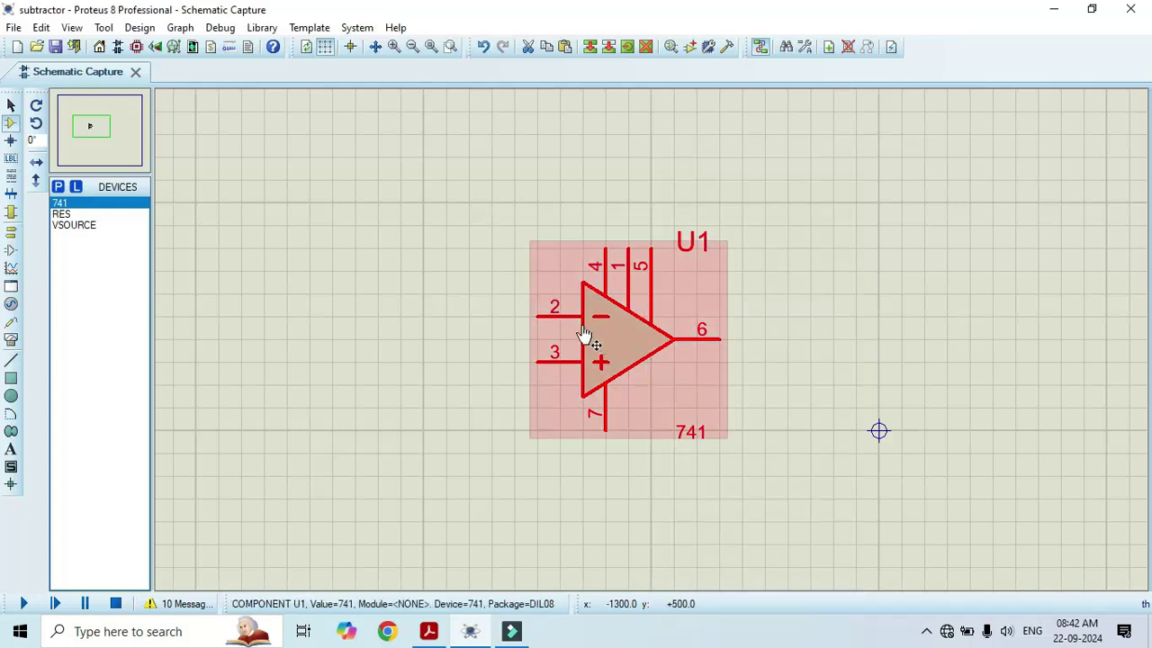
- Place resistors R1 and R2 left of the op-amp and R3 above it
click(60, 214)
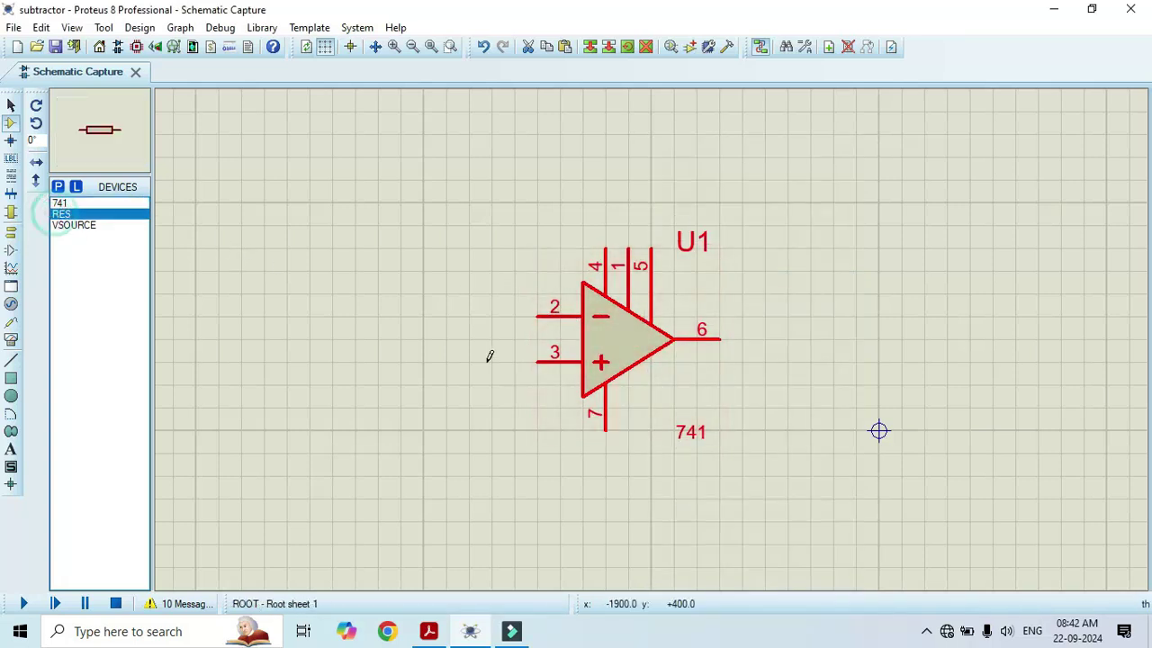
click(364, 310)
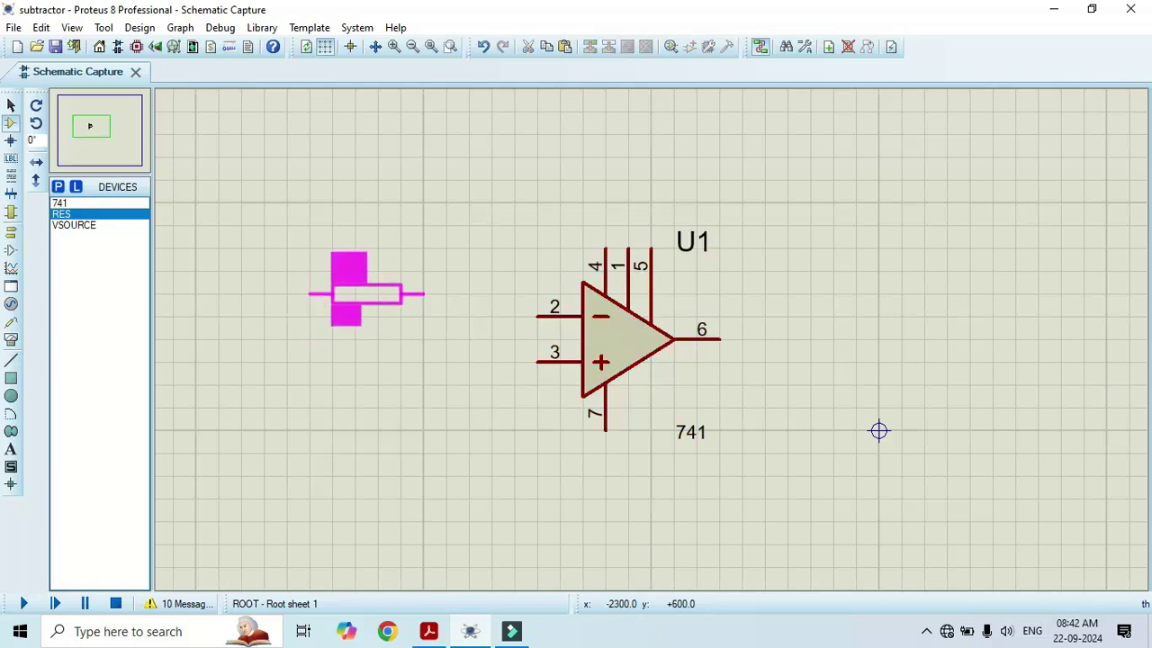
click(366, 295)
click(351, 351)
click(365, 385)
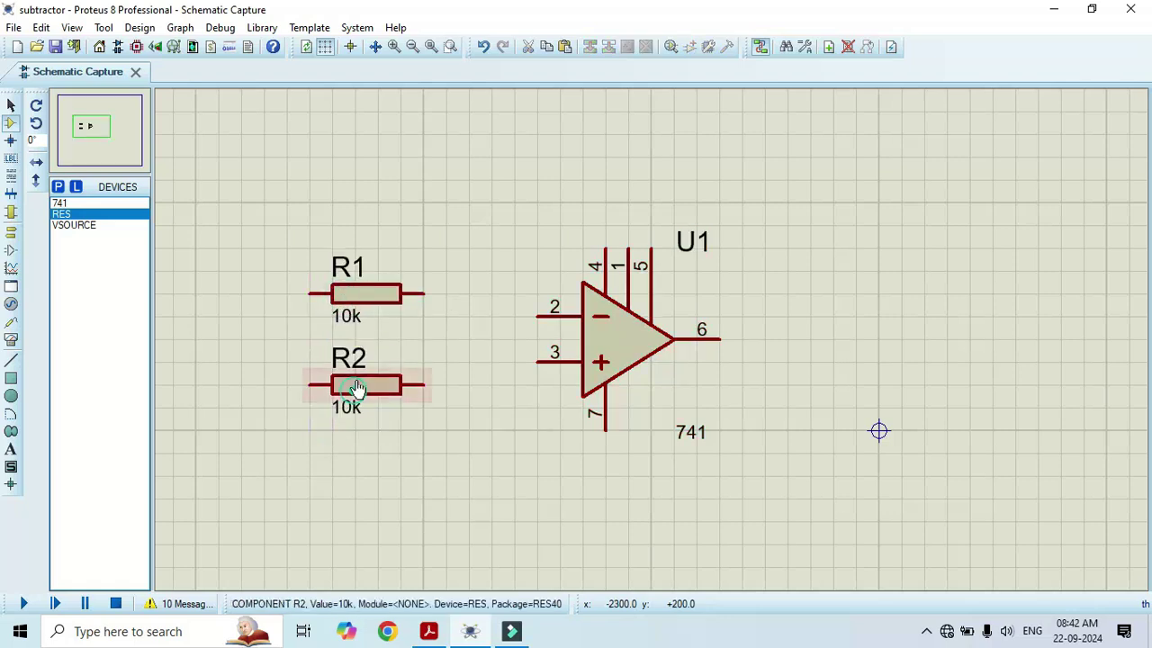
click(610, 146)
click(616, 158)
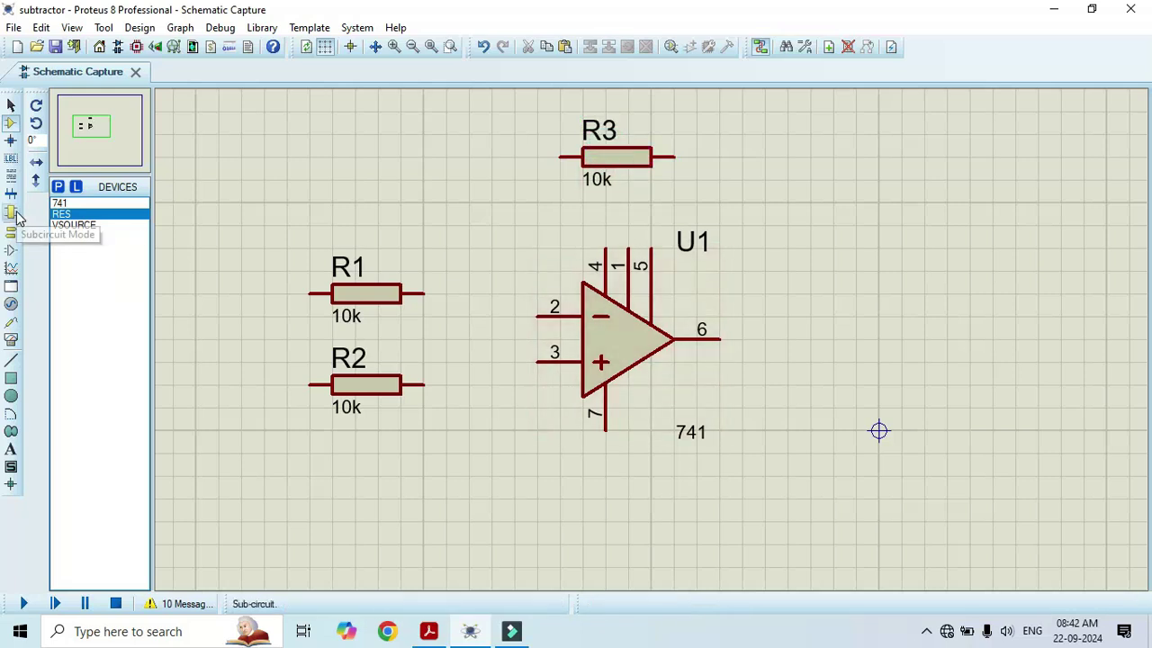
- Wire R1 and R2 to U1 pin 2, and R3 from that junction to output pin 6
click(423, 293)
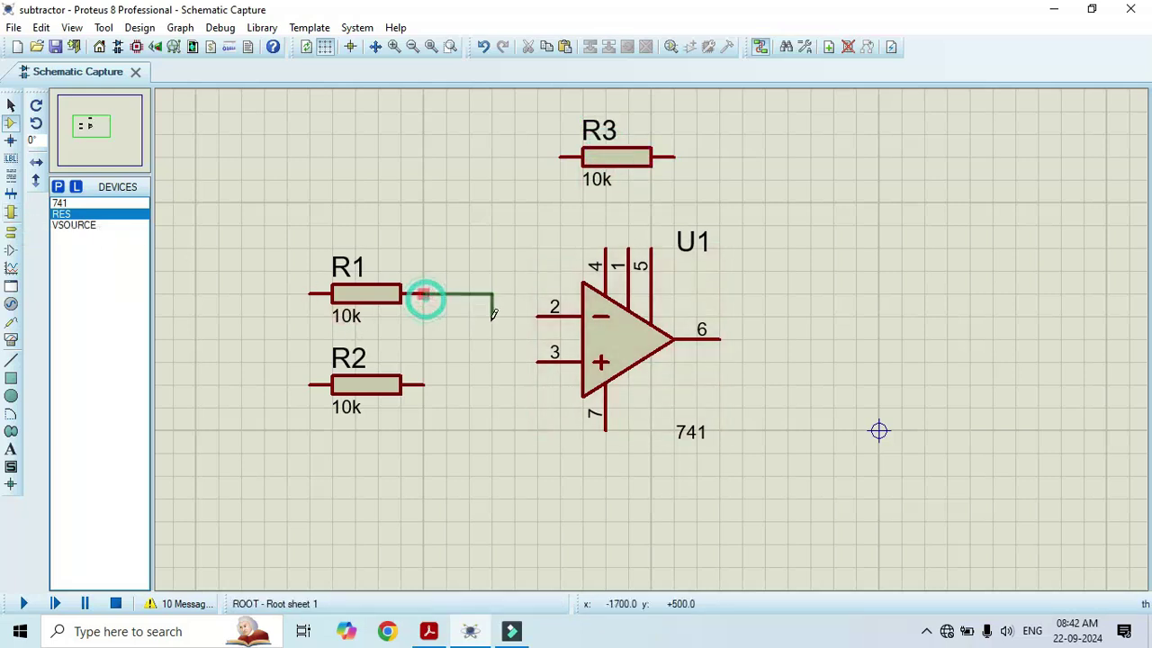
click(537, 315)
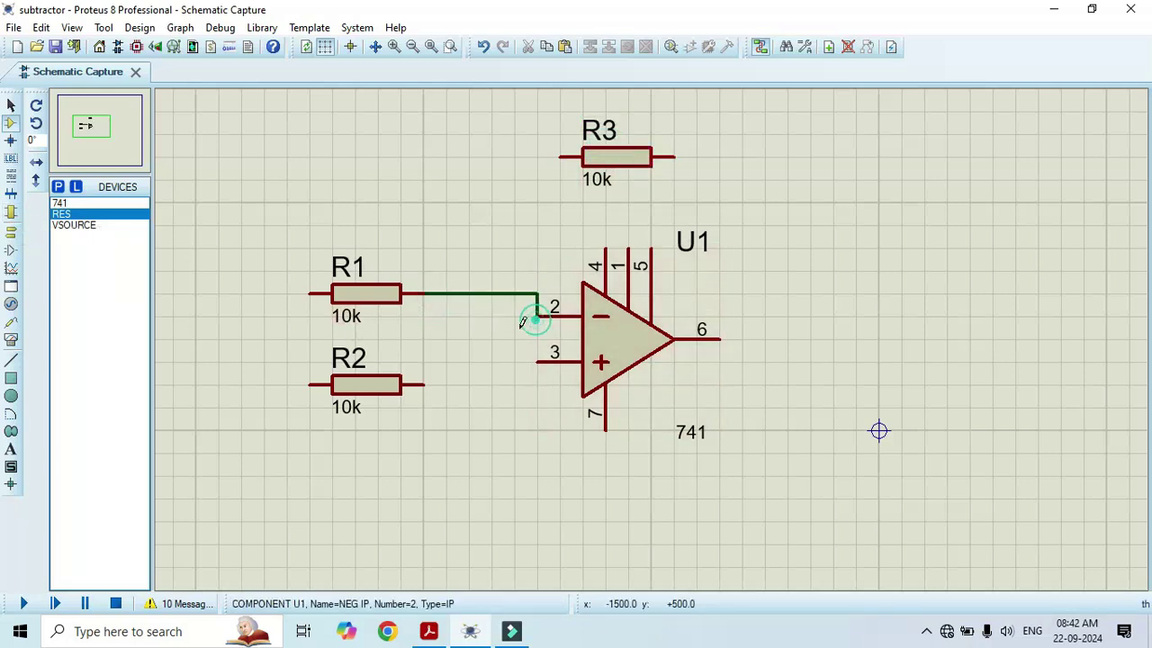
click(423, 384)
click(446, 293)
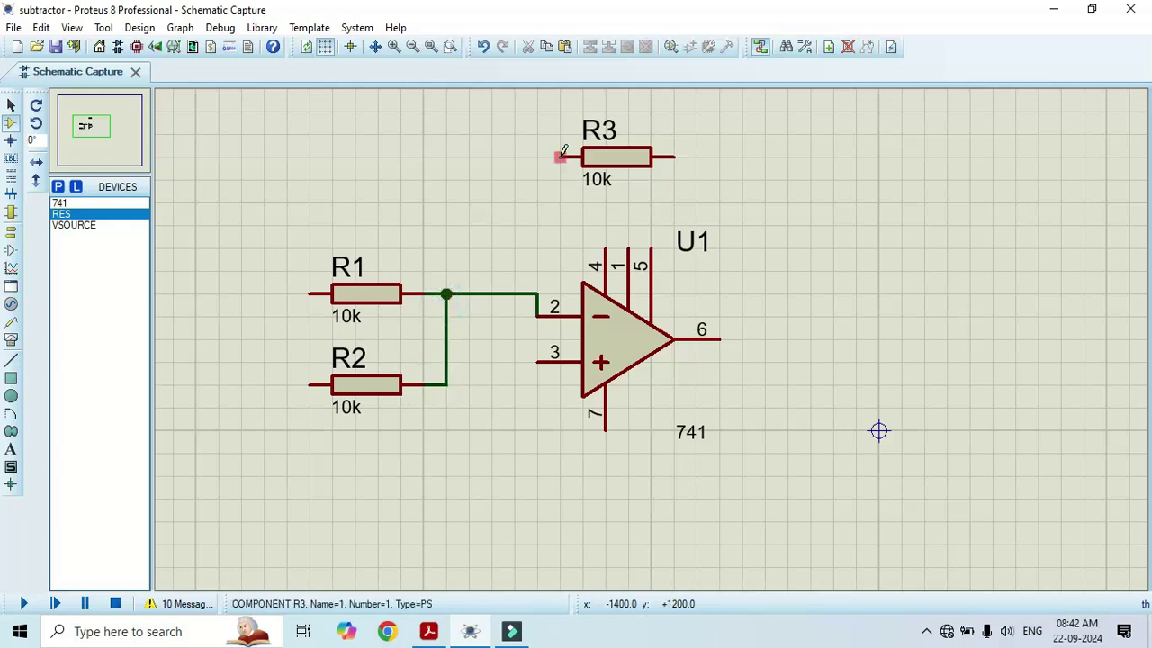
click(560, 156)
click(468, 294)
click(674, 156)
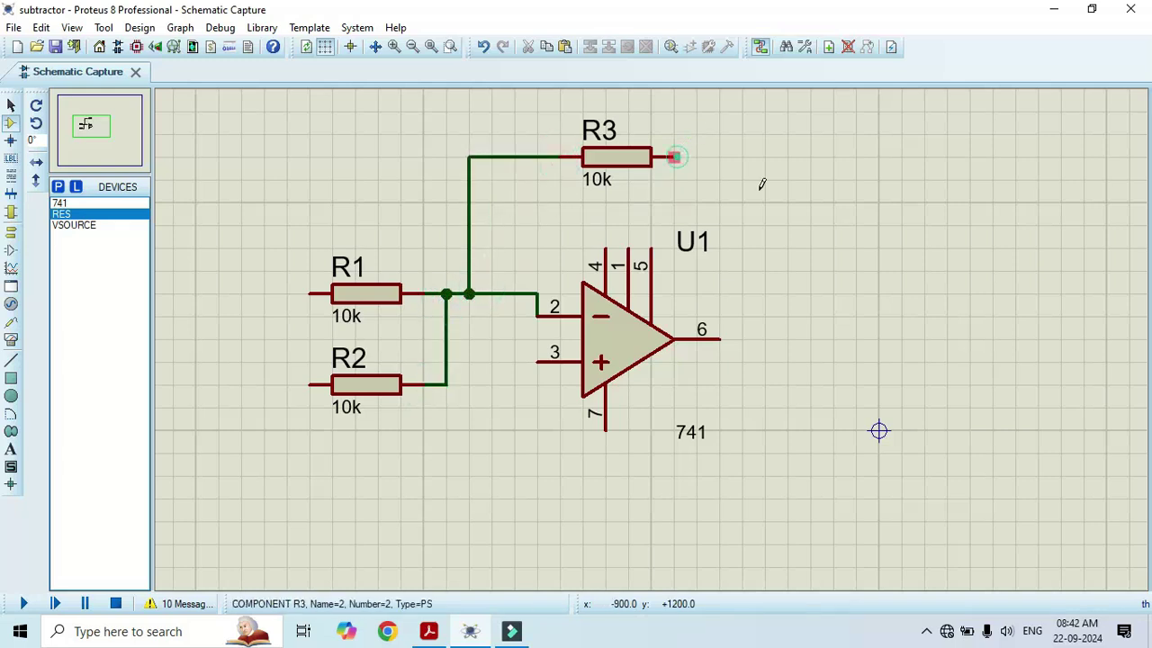
click(720, 339)
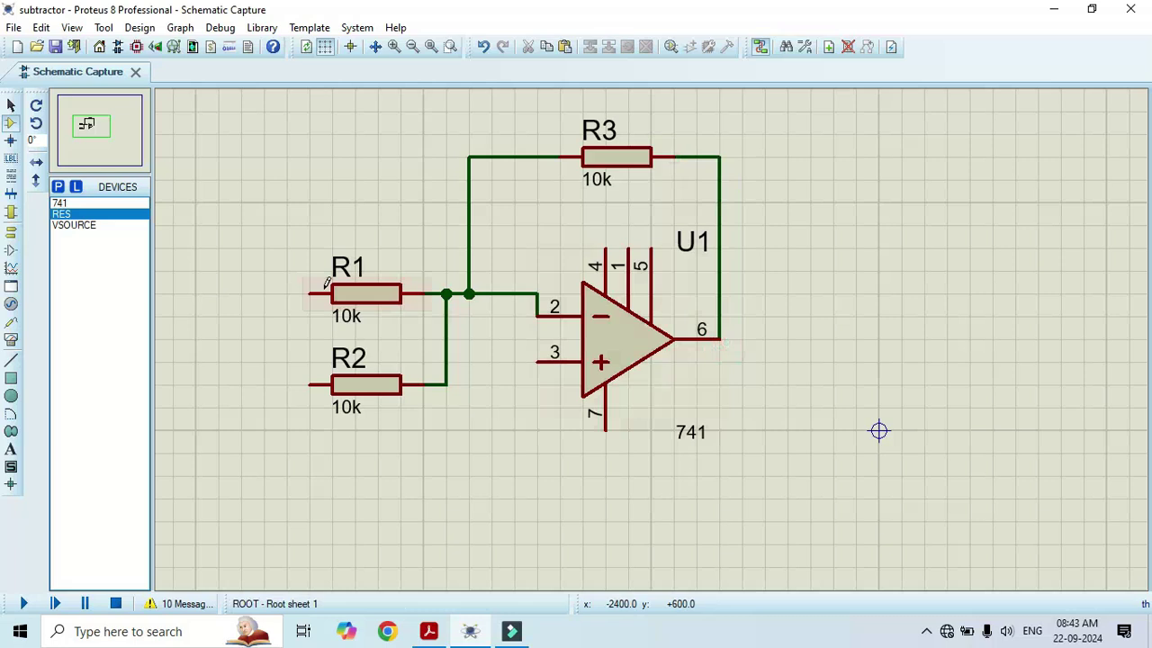
- Change the values of R1, R2 and R3 from 10k to 1k
double_click(340, 326)
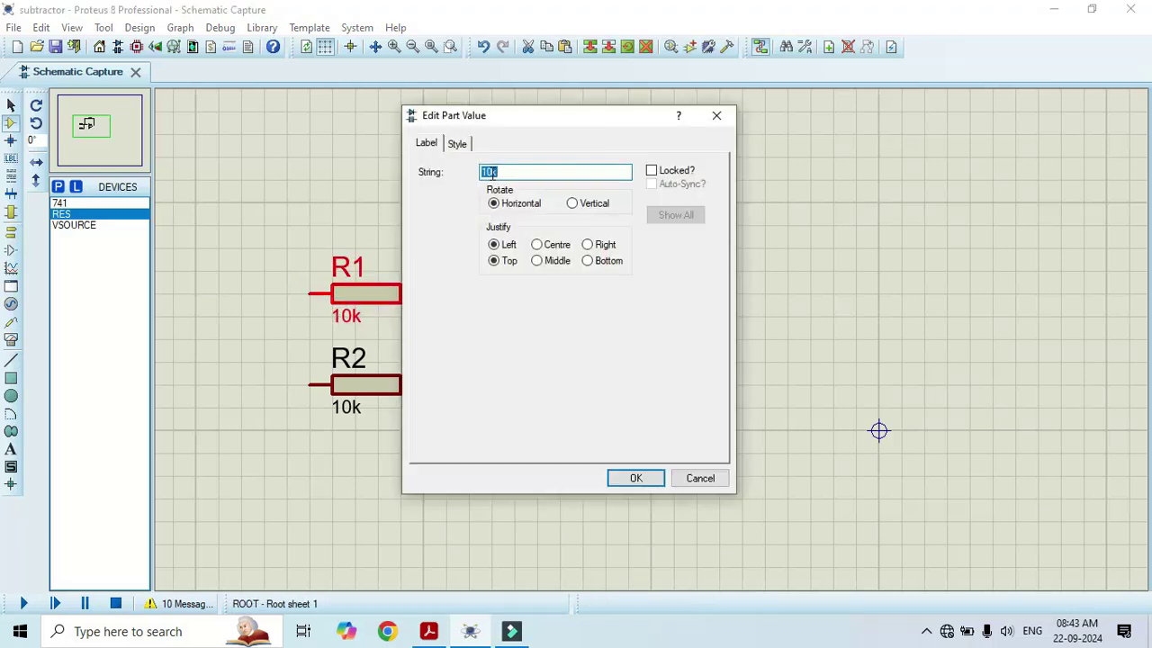
click(490, 171)
click(636, 478)
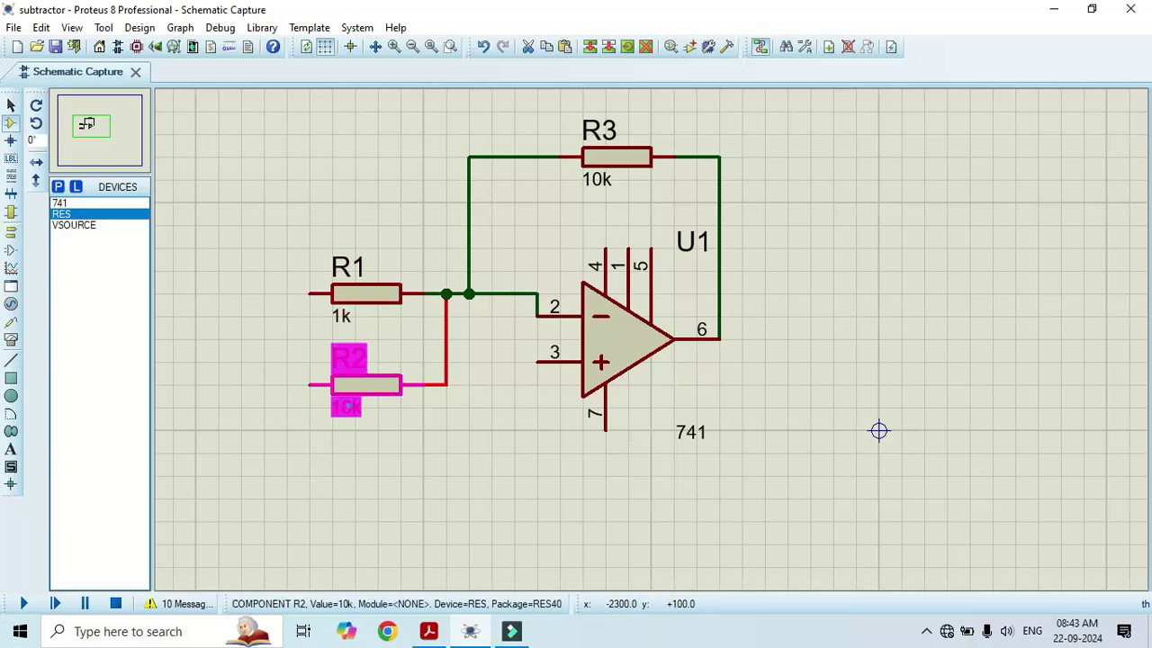
double_click(352, 407)
text(1k)
click(491, 168)
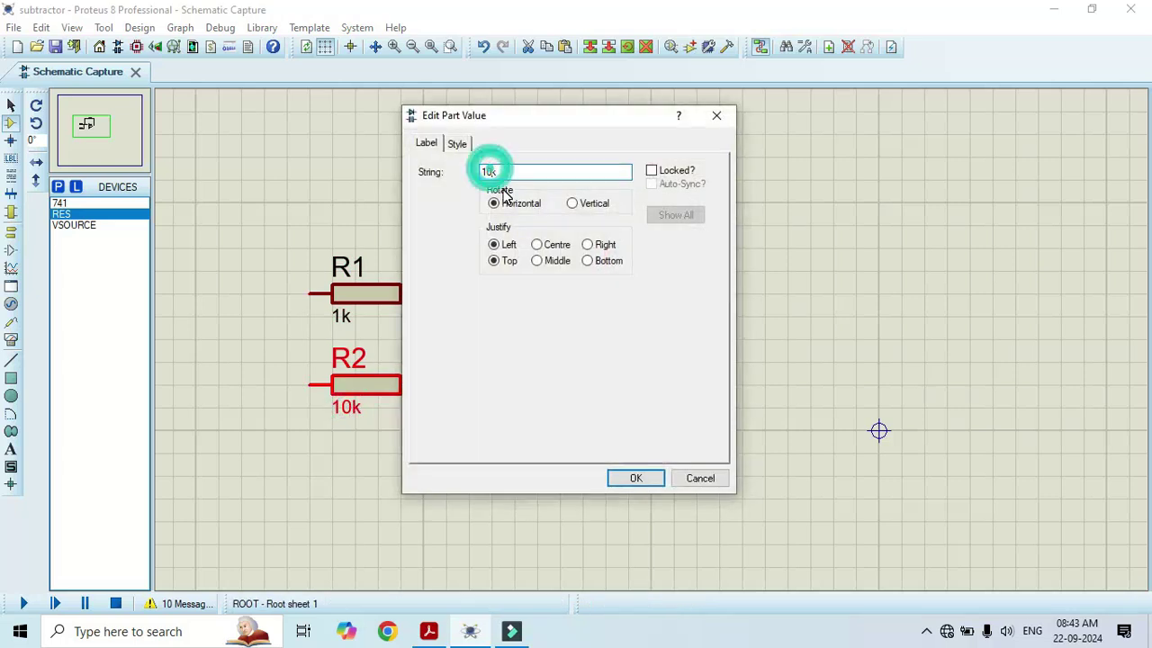
click(636, 477)
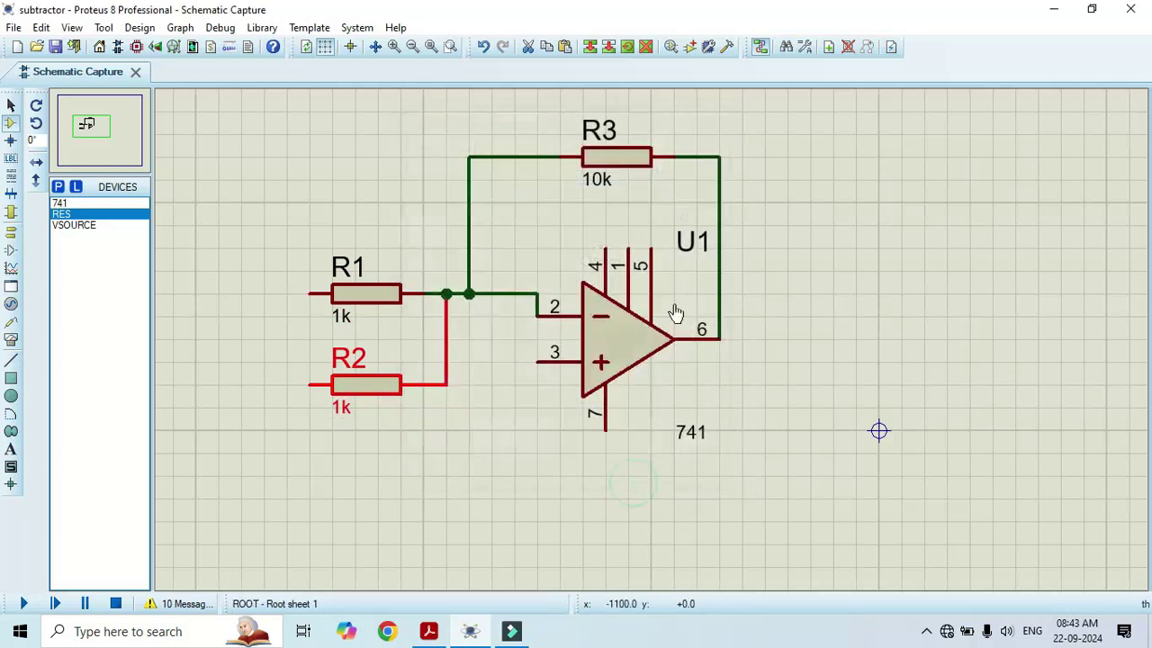
double_click(594, 182)
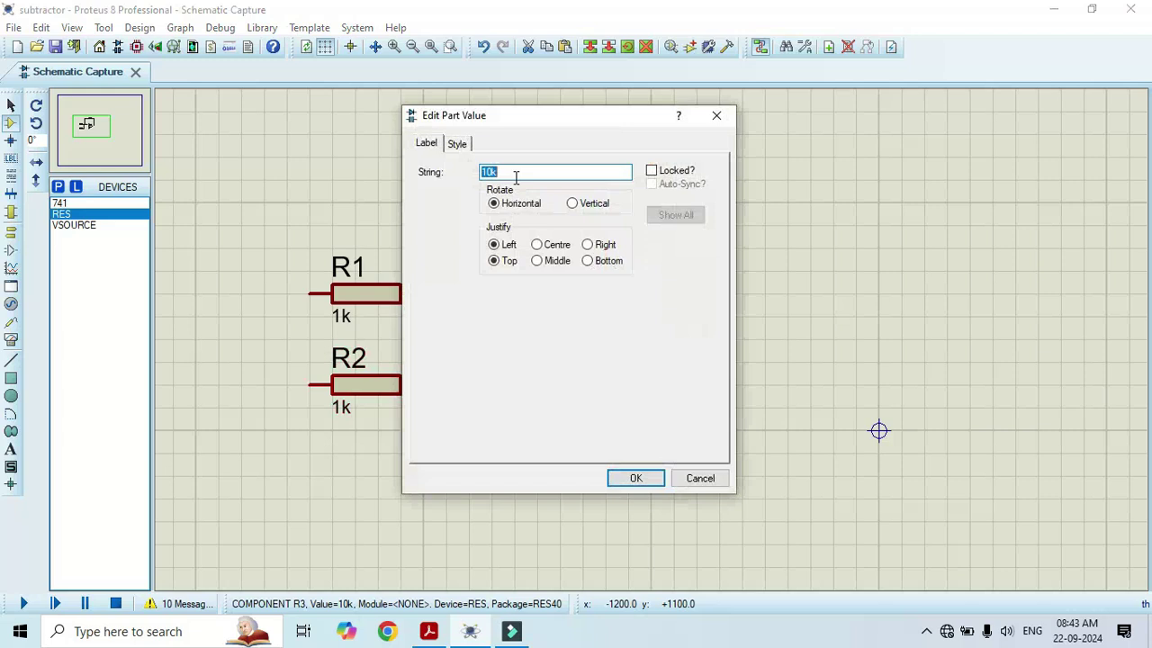
click(486, 172)
click(636, 478)
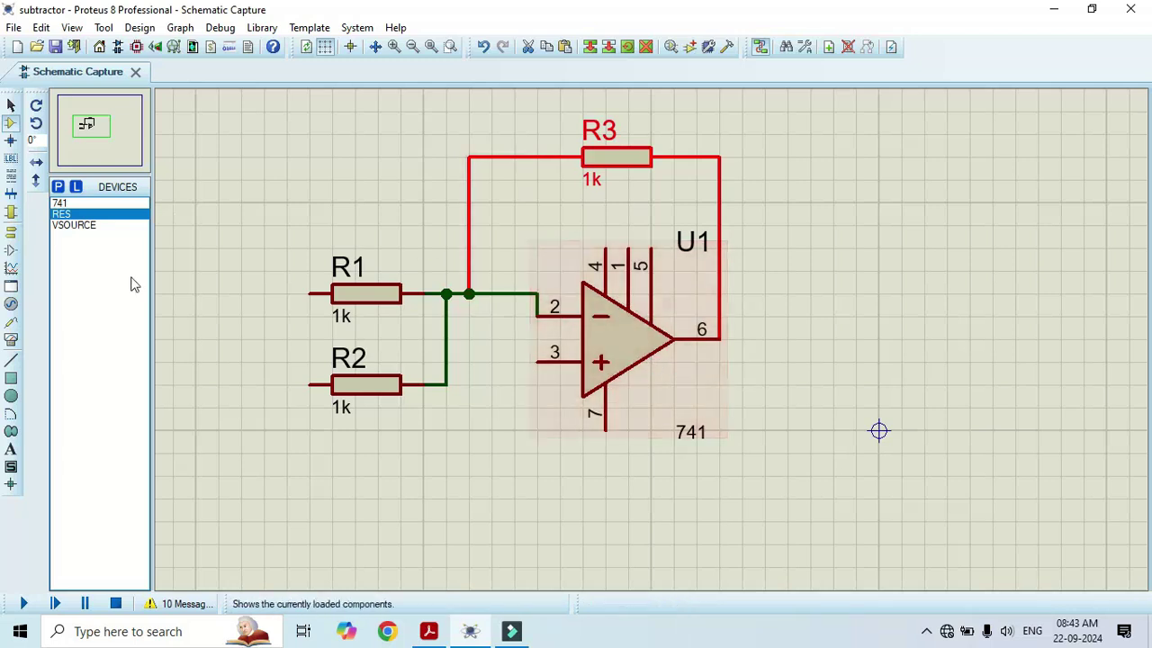
- Place two power terminals, flip the lower one downward, and wire pin 7 to it
click(12, 233)
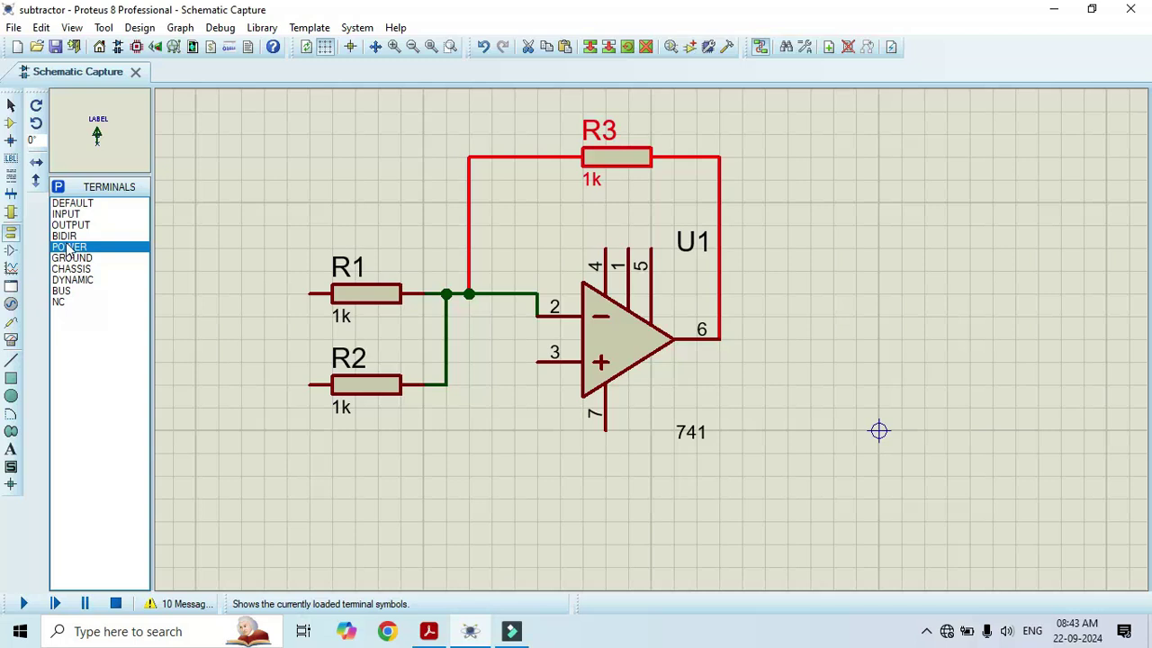
click(617, 206)
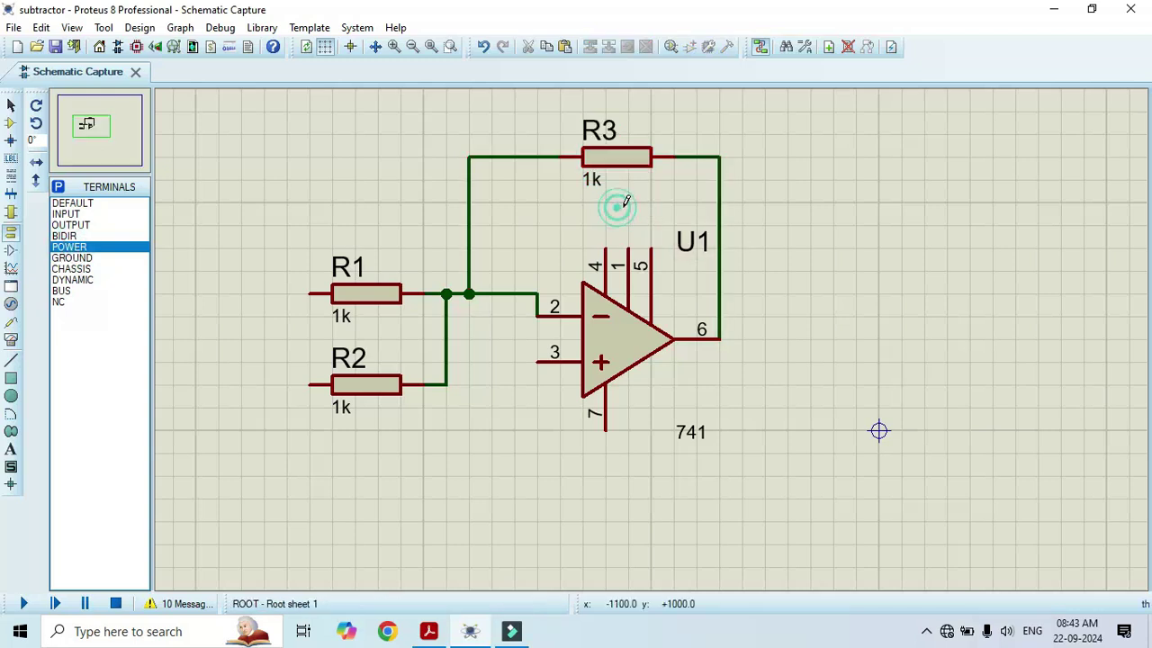
click(628, 215)
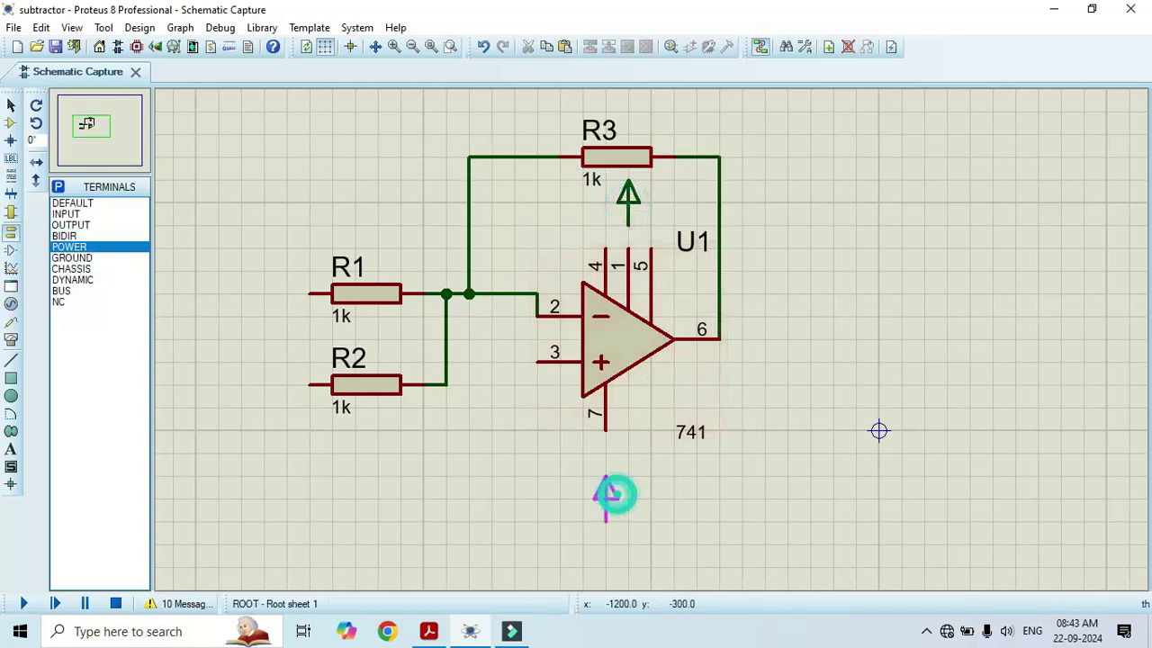
click(609, 491)
right_click(611, 491)
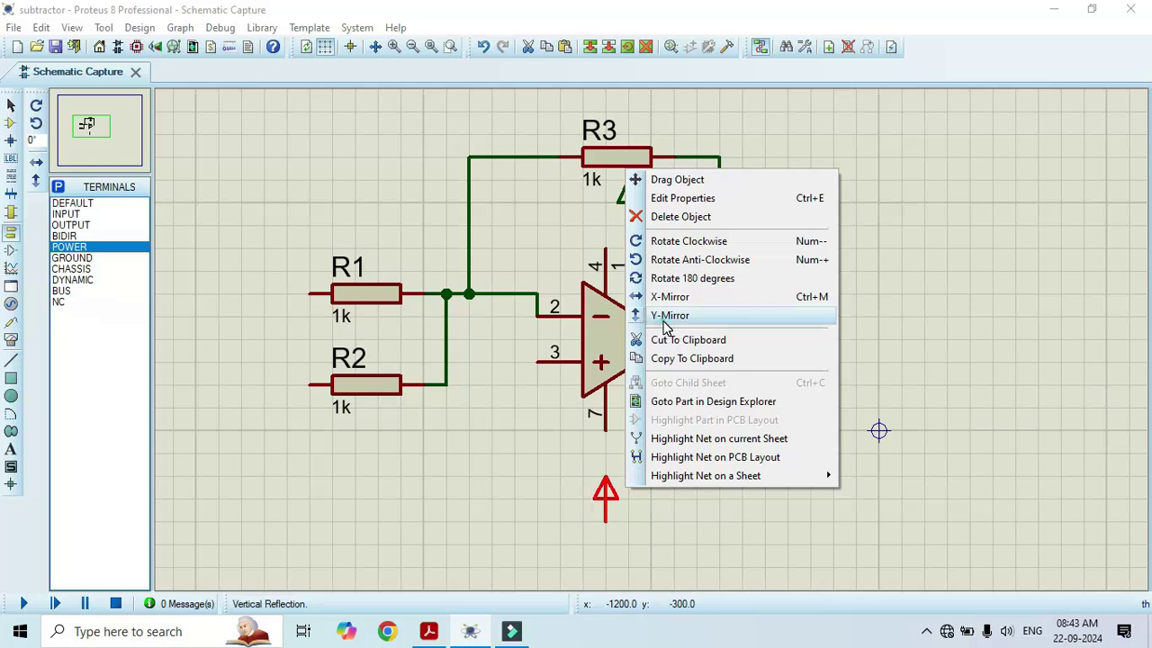
click(668, 315)
click(606, 475)
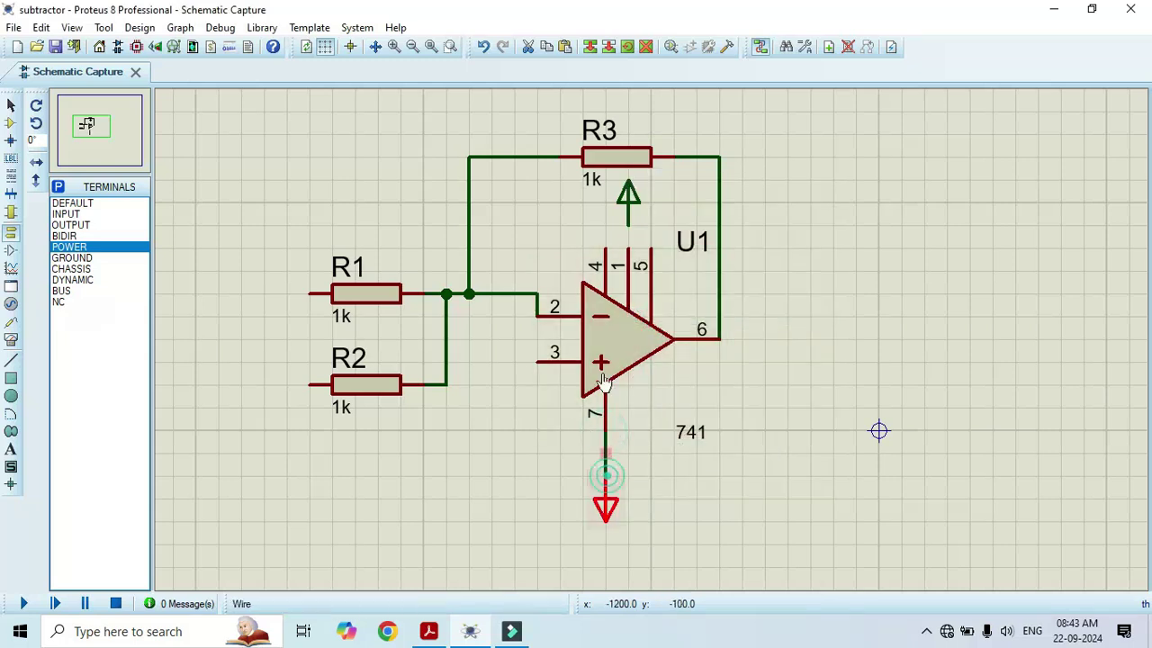
- Wire U1 pin 4 up to the upper power terminal
click(629, 225)
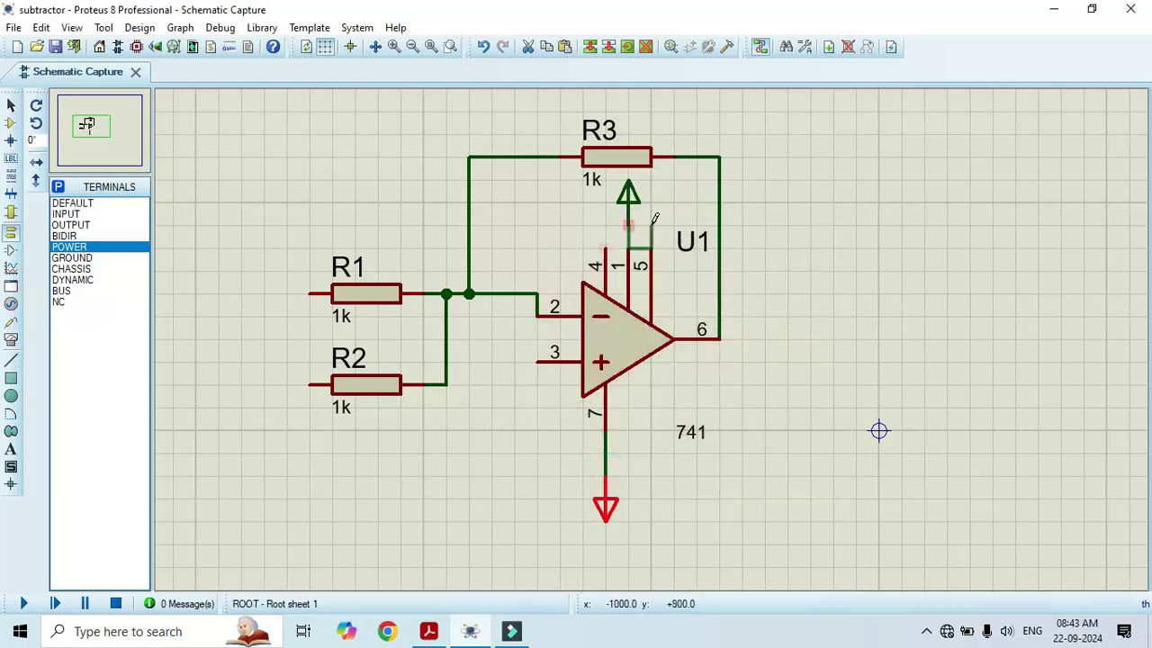
key(Escape)
click(604, 248)
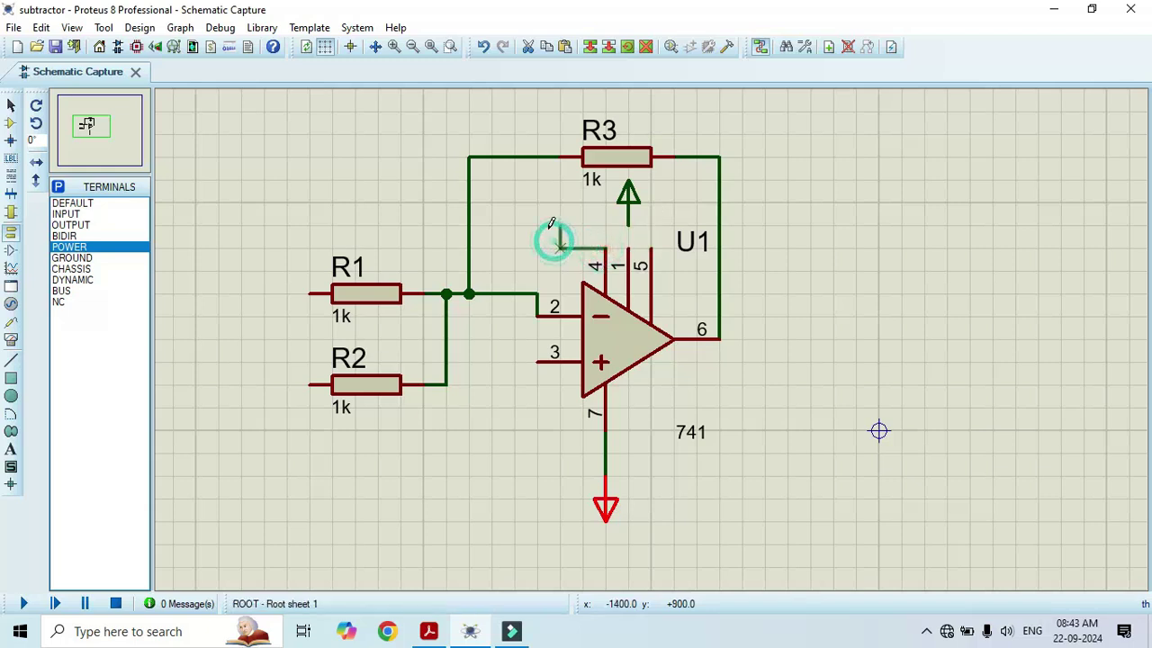
click(629, 210)
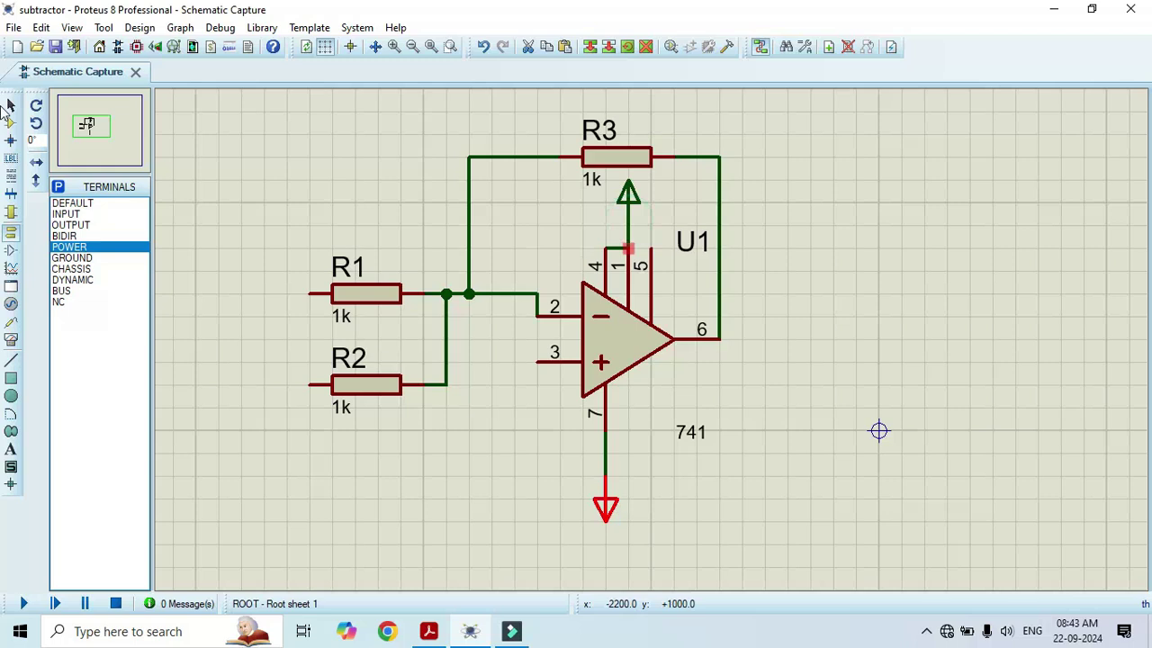
- Move the upper power terminal left, clear of R3's label
click(11, 105)
click(628, 198)
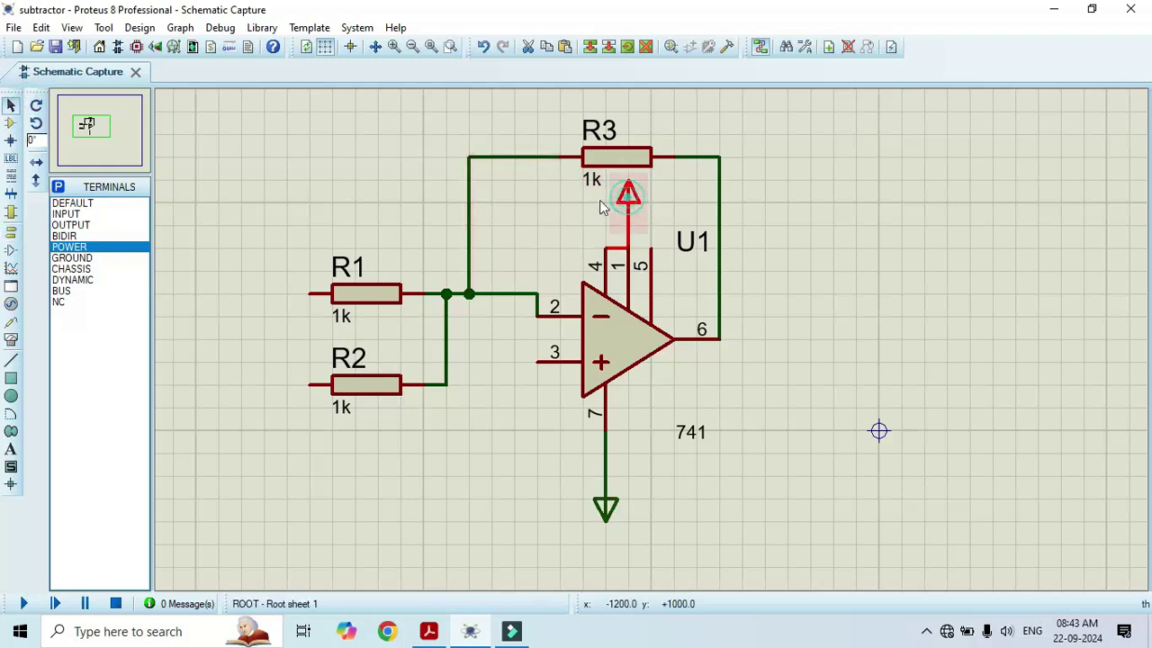
drag(628, 198, 583, 198)
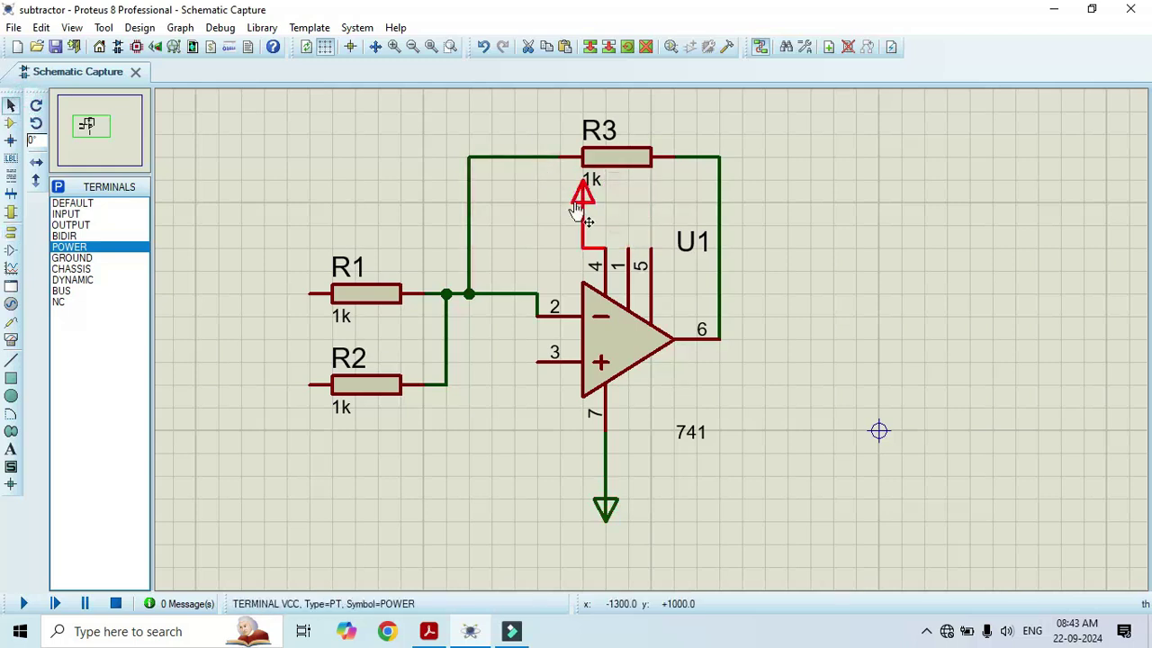
click(788, 345)
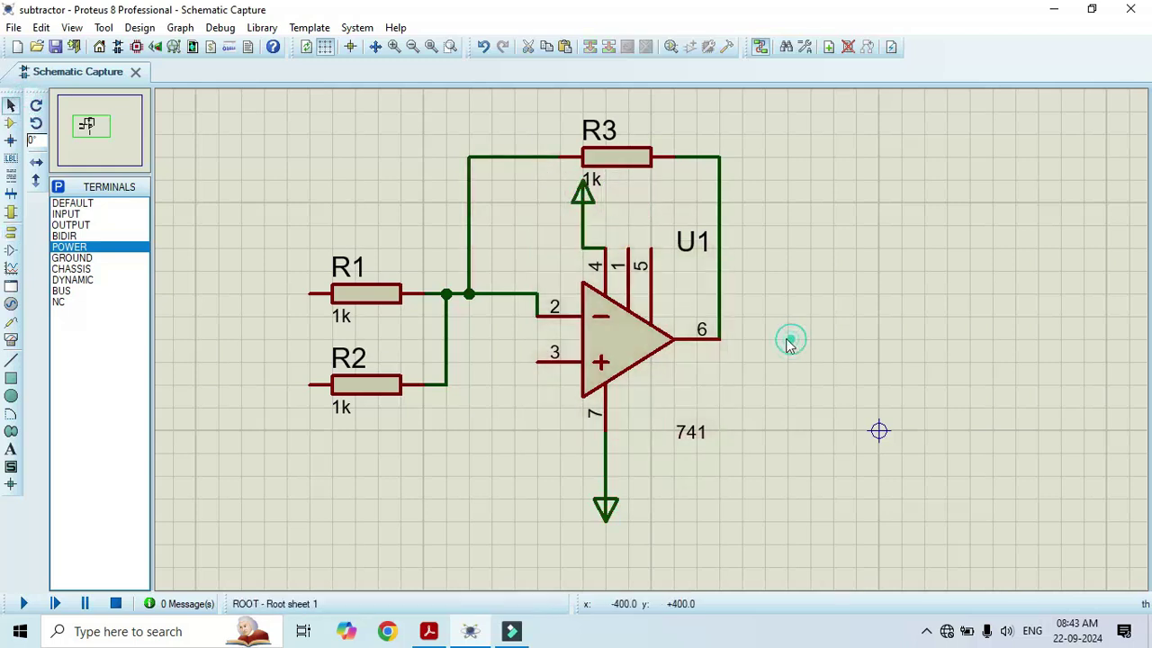
click(583, 199)
drag(582, 205, 537, 205)
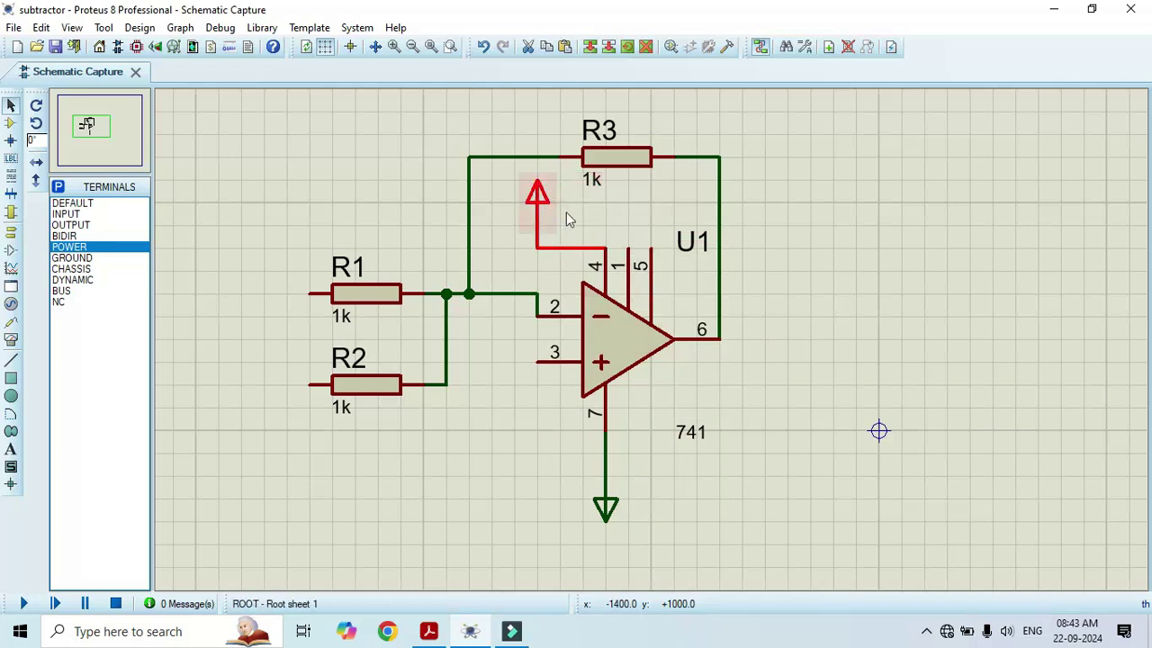
- Label the upper power terminal -12 and the lower power terminal +12
double_click(540, 203)
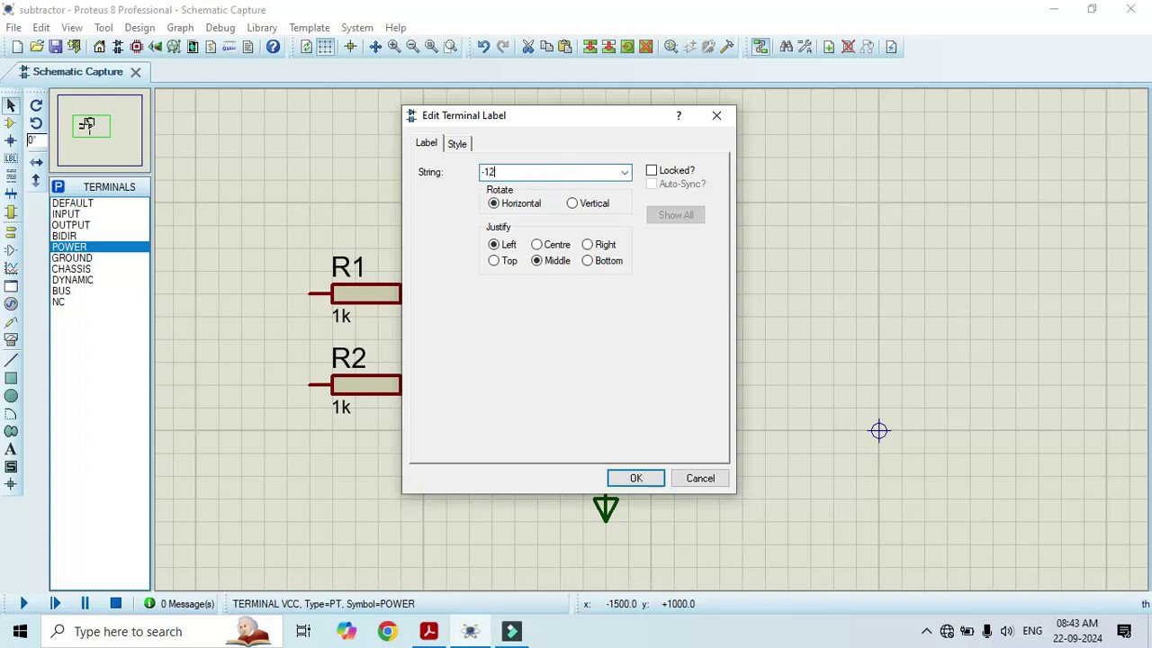
click(648, 478)
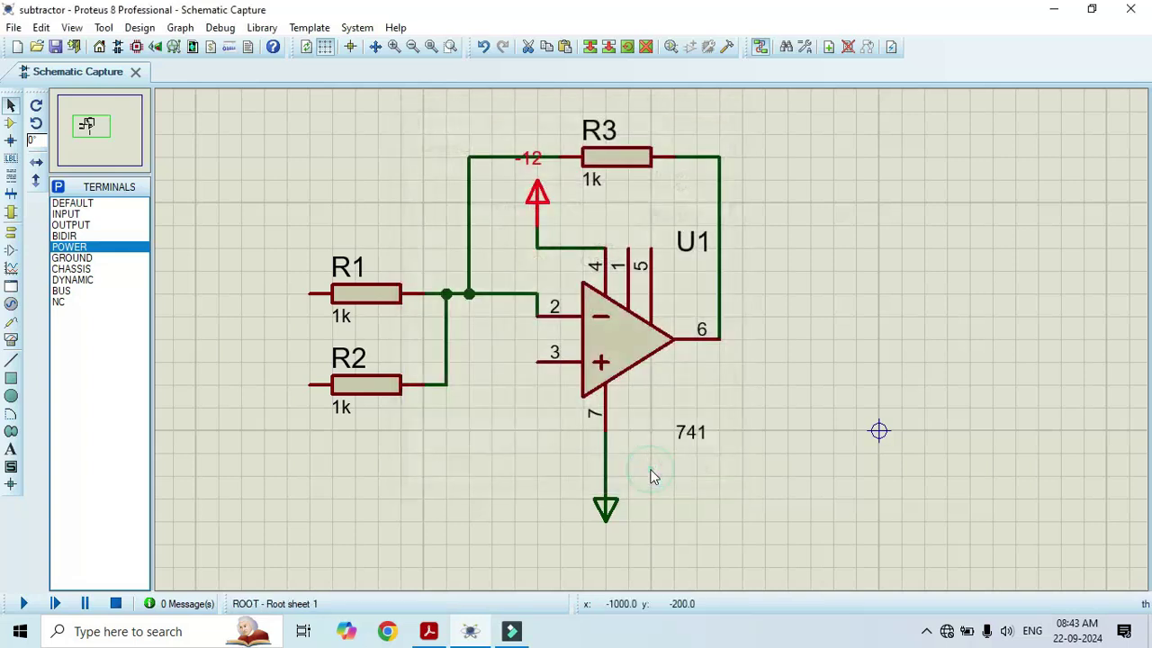
double_click(610, 516)
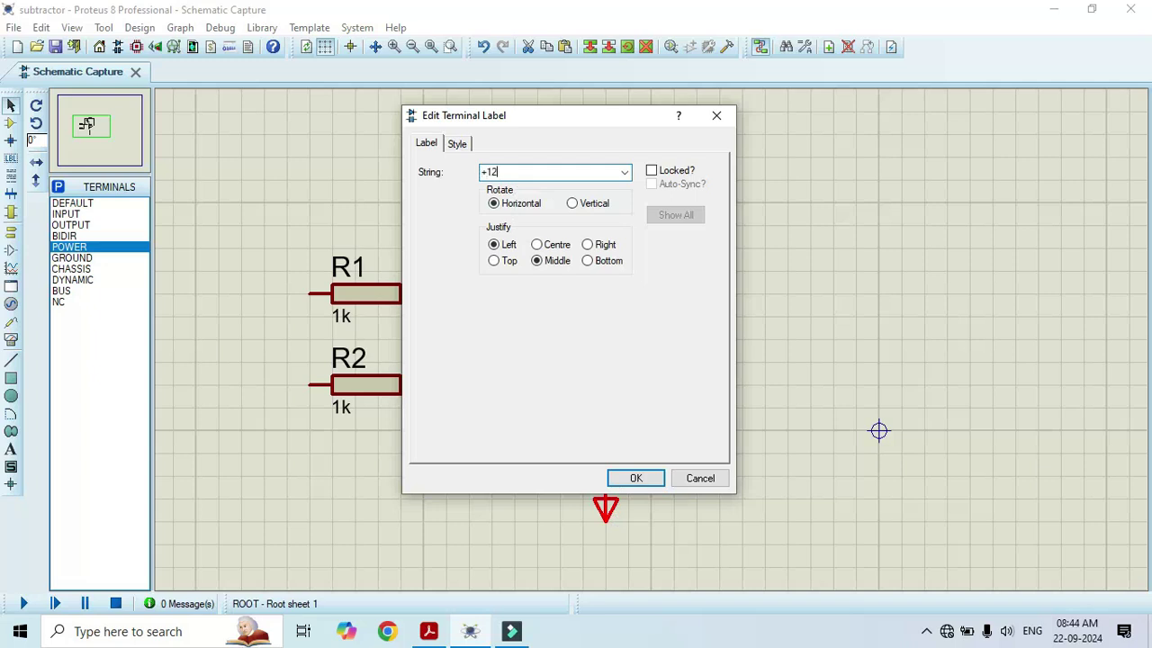
click(641, 481)
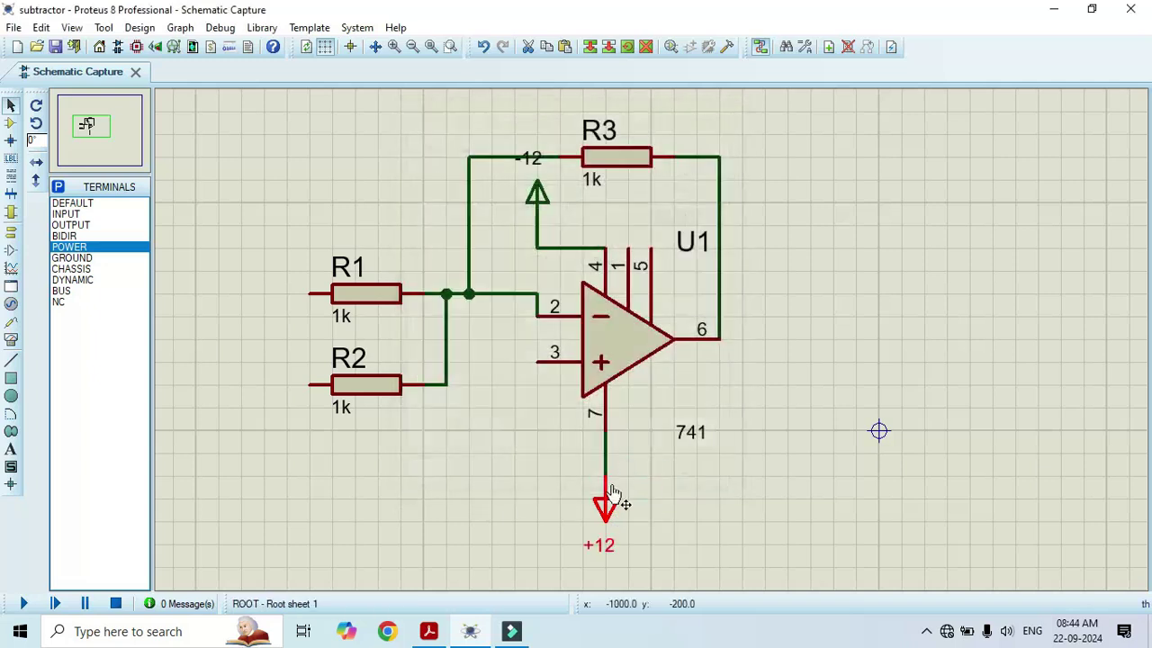
- Place a ground terminal below U1 and wire pin 3 to it
click(56, 259)
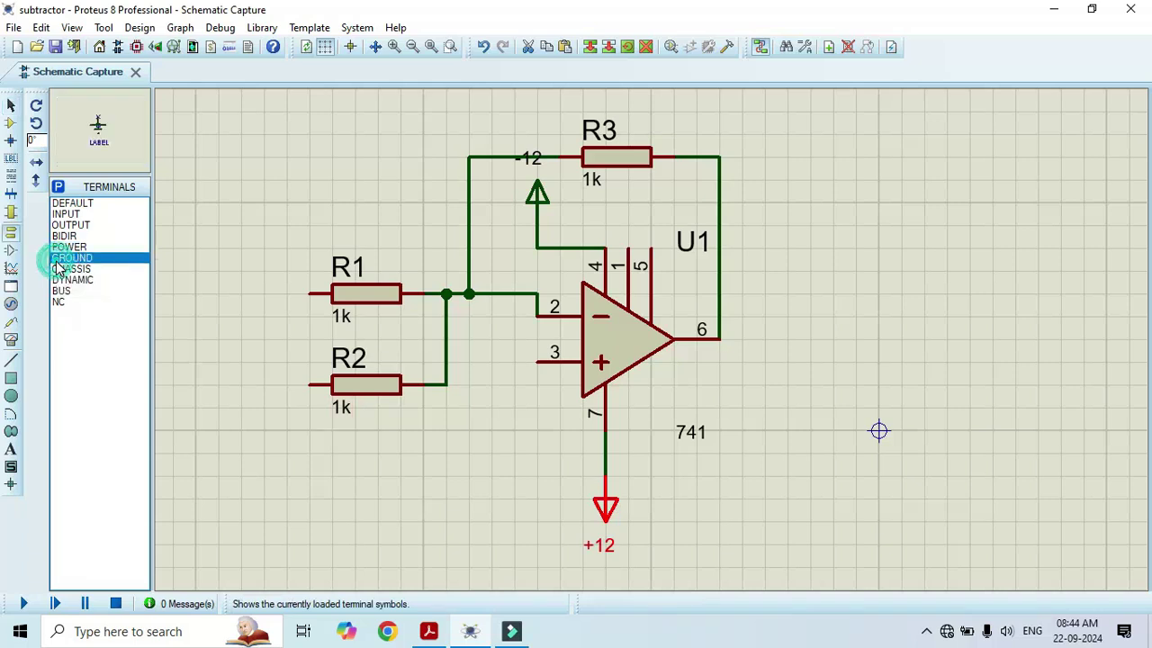
click(477, 429)
click(492, 447)
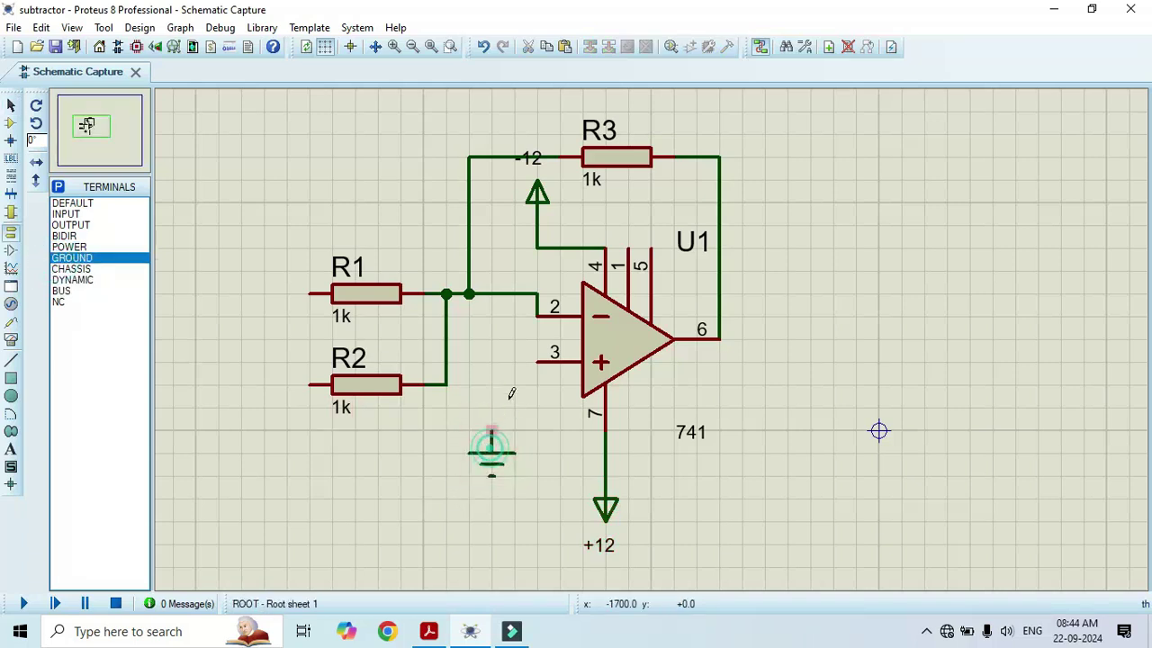
click(538, 362)
click(491, 431)
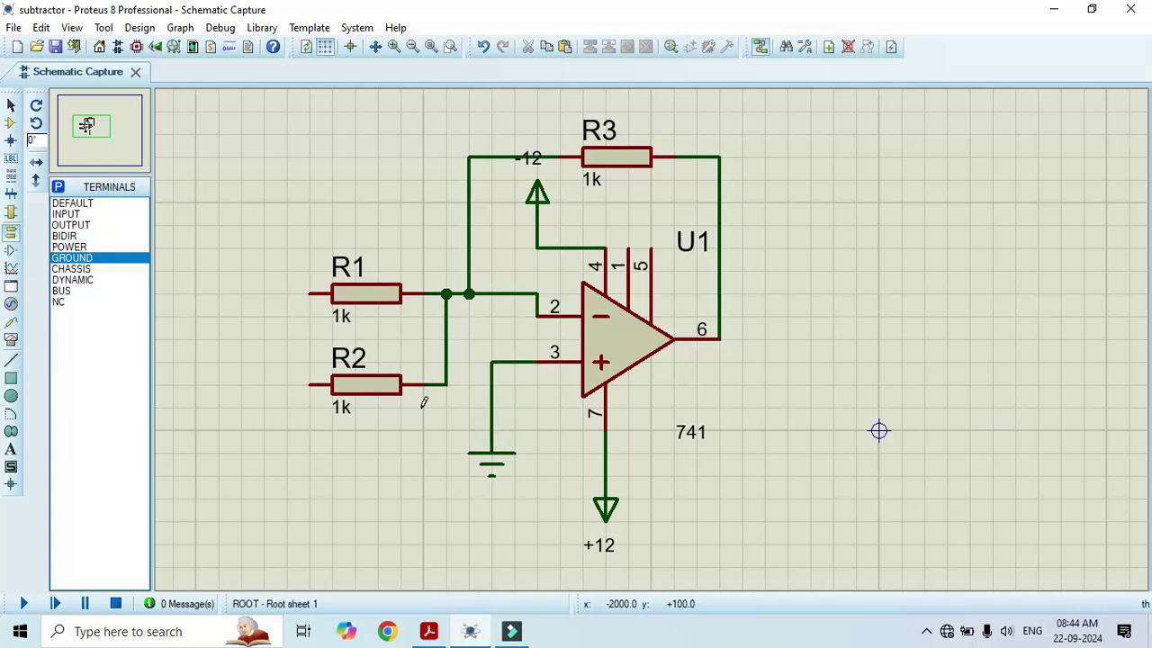
click(58, 188)
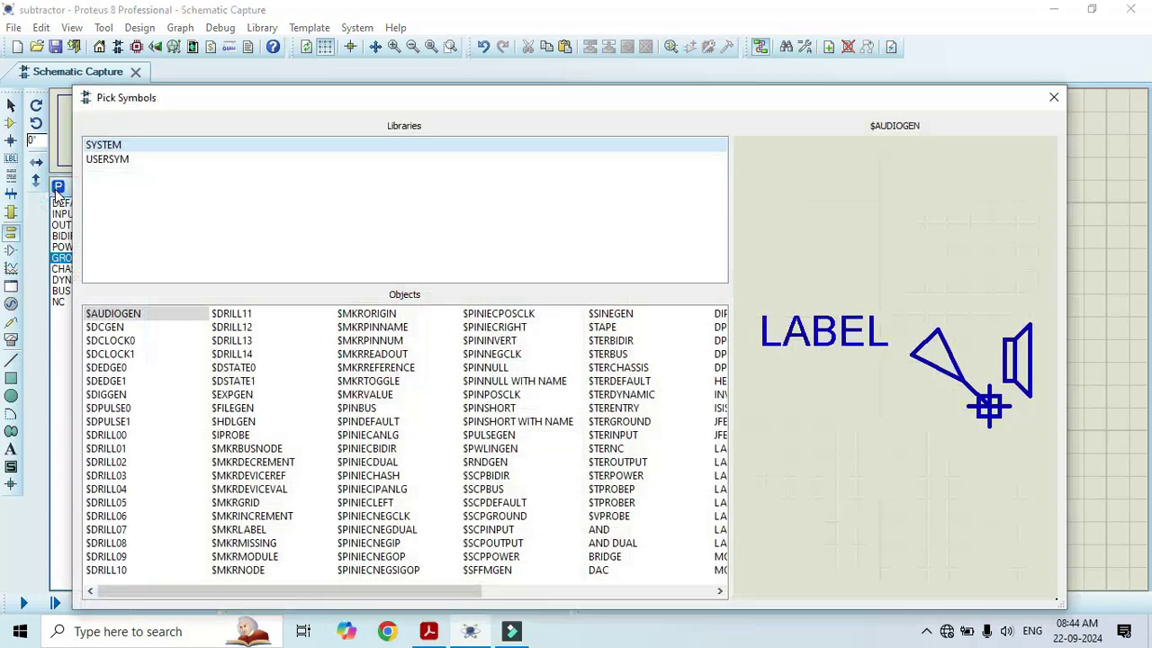
click(1055, 97)
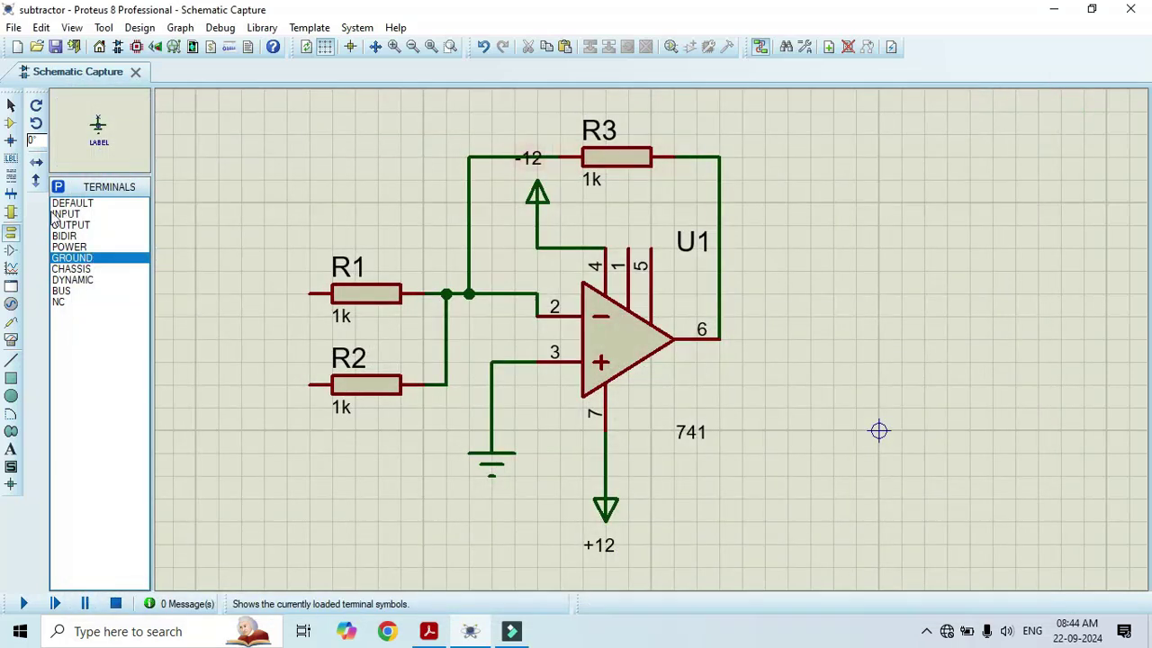
- Place VSOURCE sources V1 and V2 and wire their top pins to R1 and R2
click(11, 123)
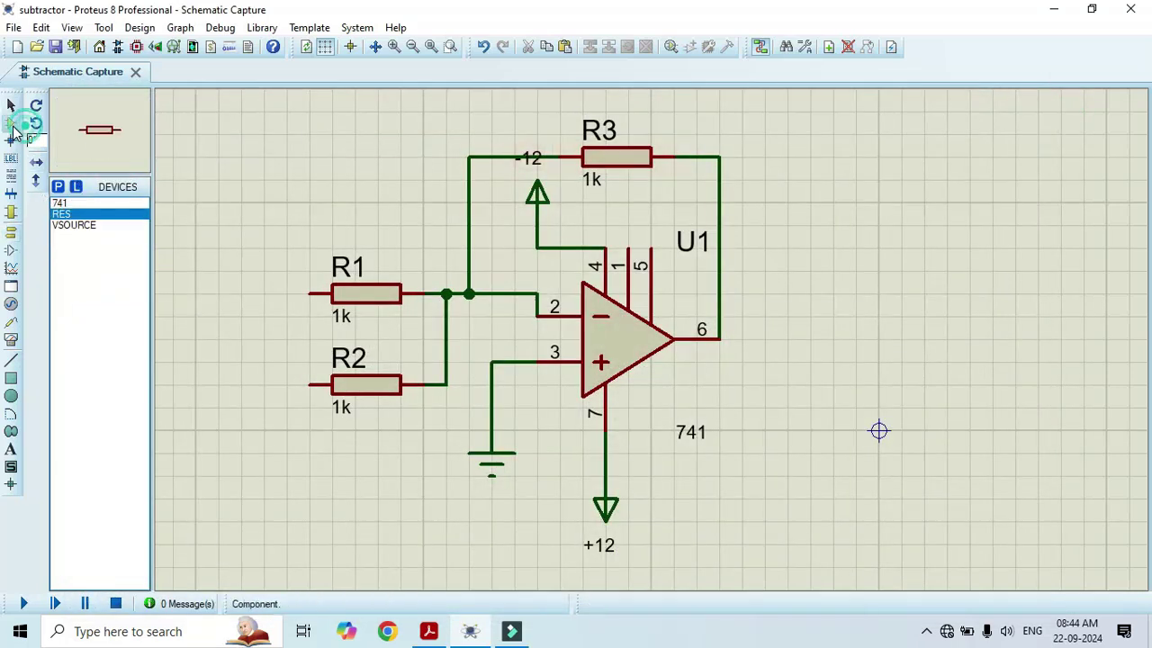
click(72, 225)
click(223, 291)
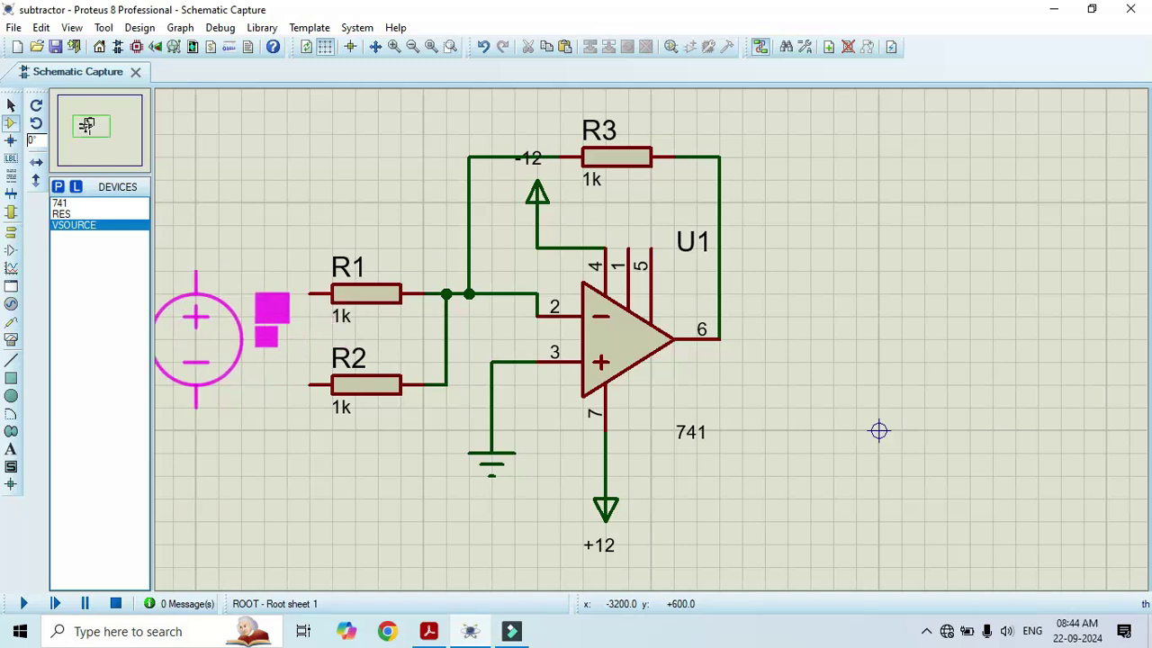
scroll(878, 431, down, 1)
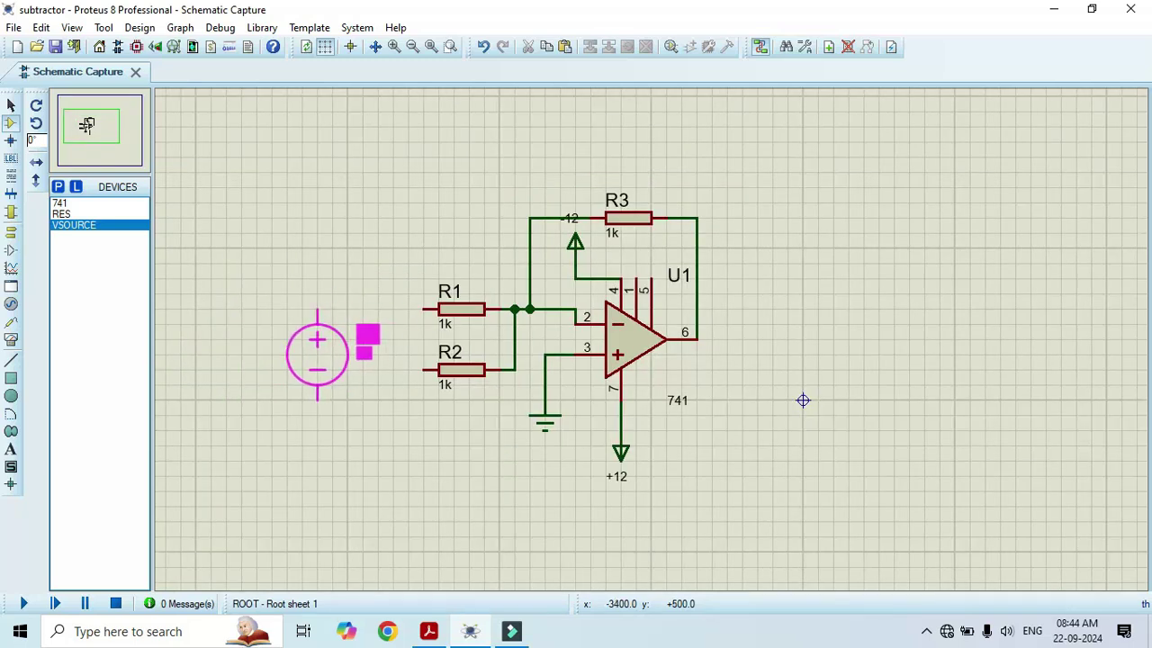
click(272, 353)
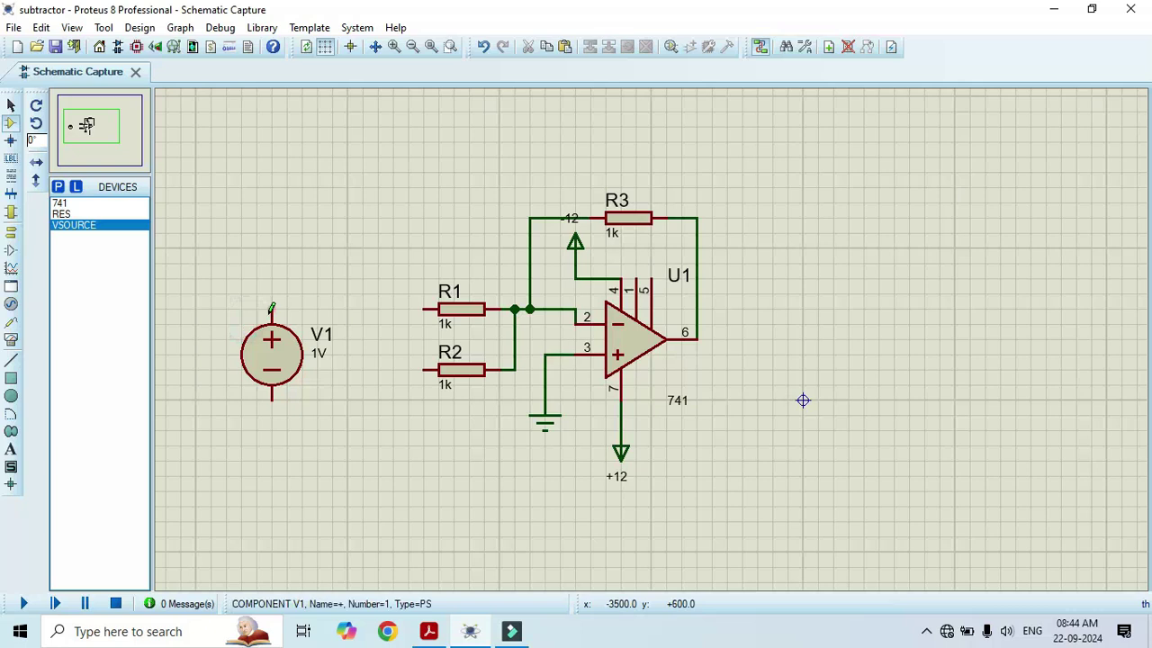
click(272, 306)
click(424, 309)
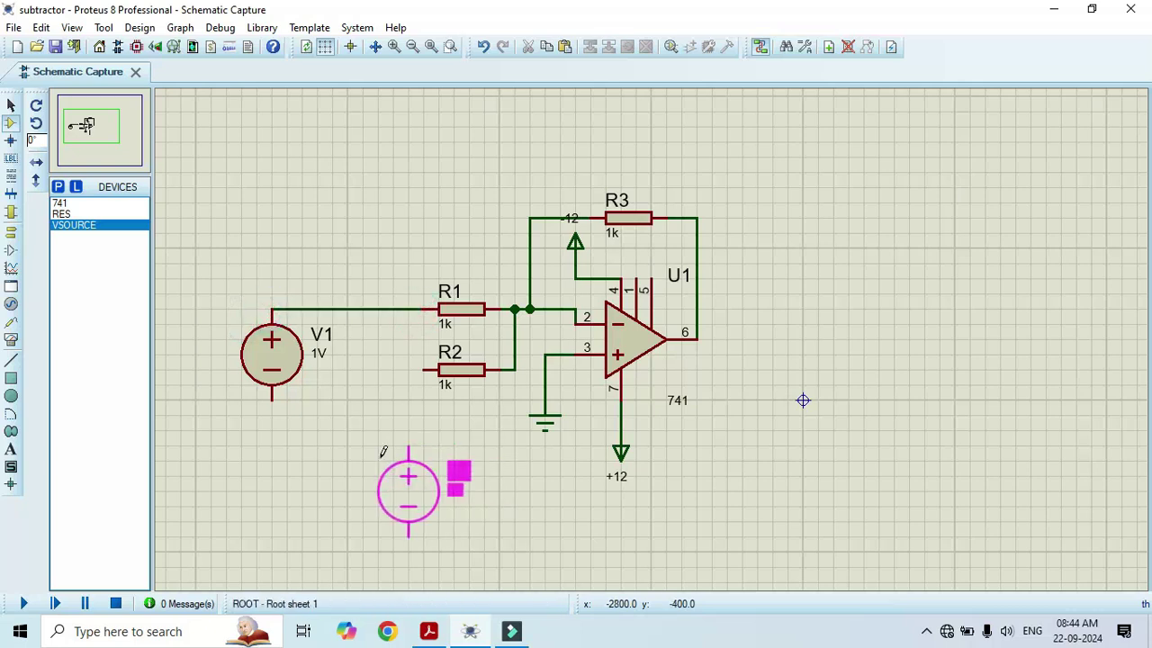
click(408, 490)
click(409, 442)
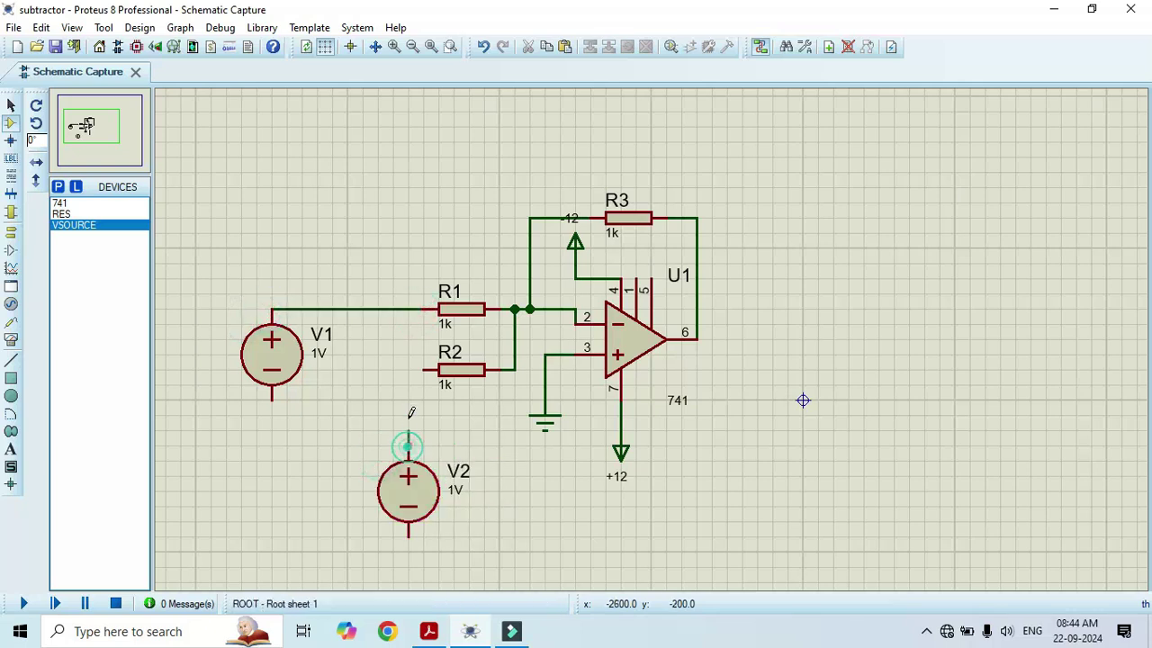
click(424, 369)
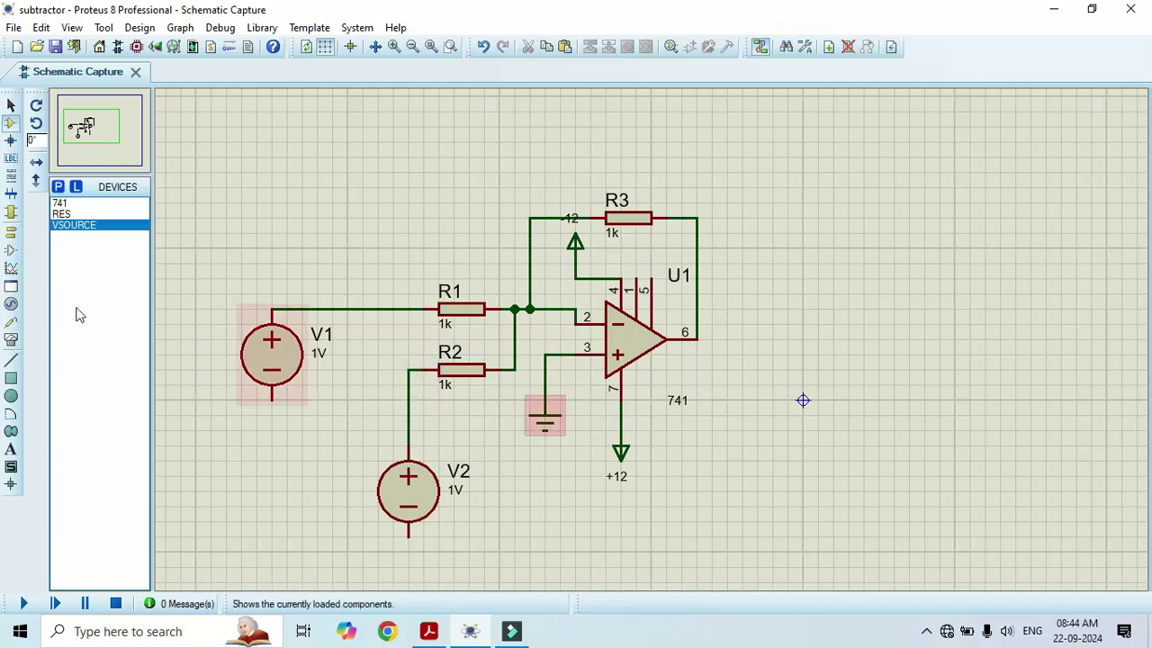
- Place ground terminals under V1 and V2 and wire each source's bottom pin to one
click(13, 236)
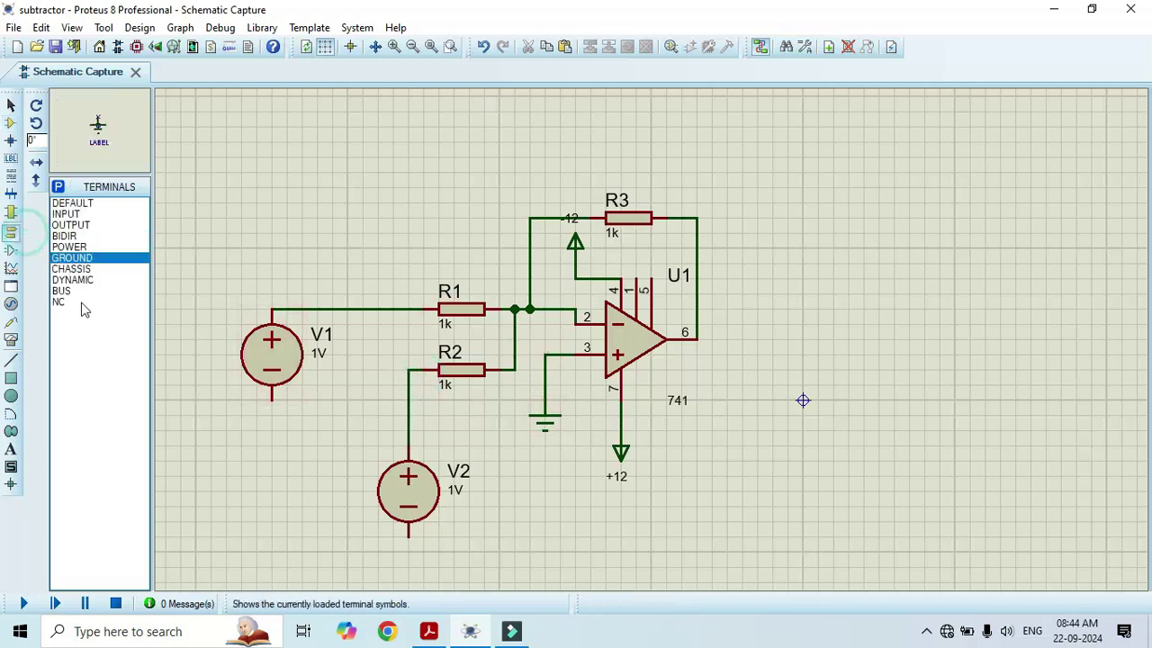
click(316, 524)
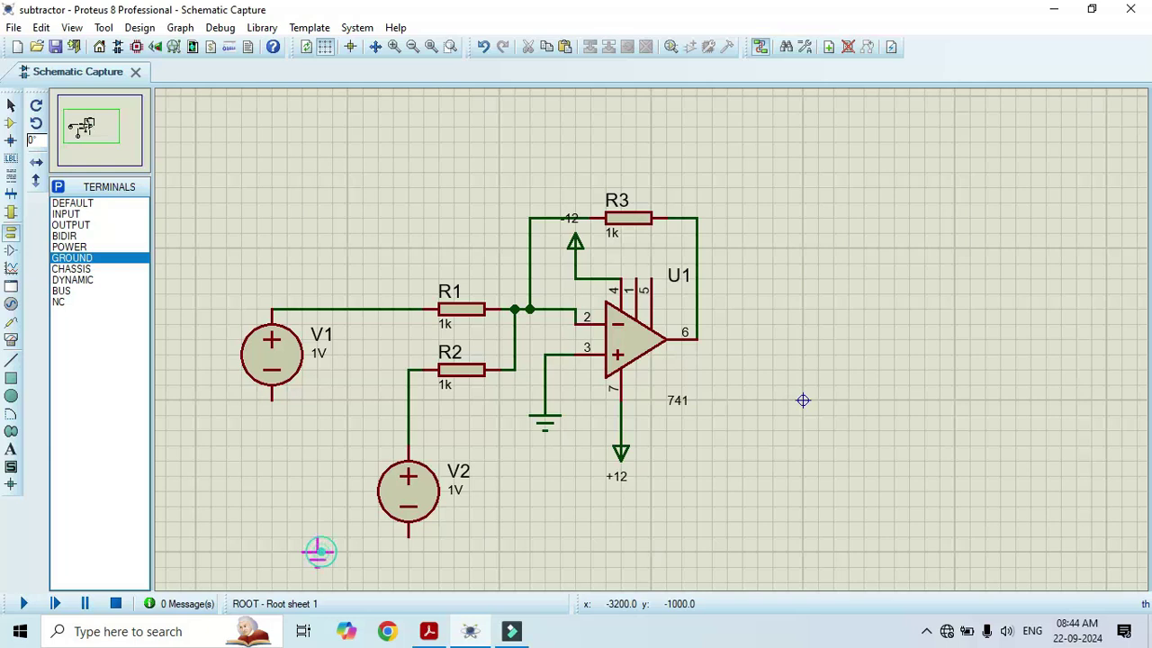
click(408, 580)
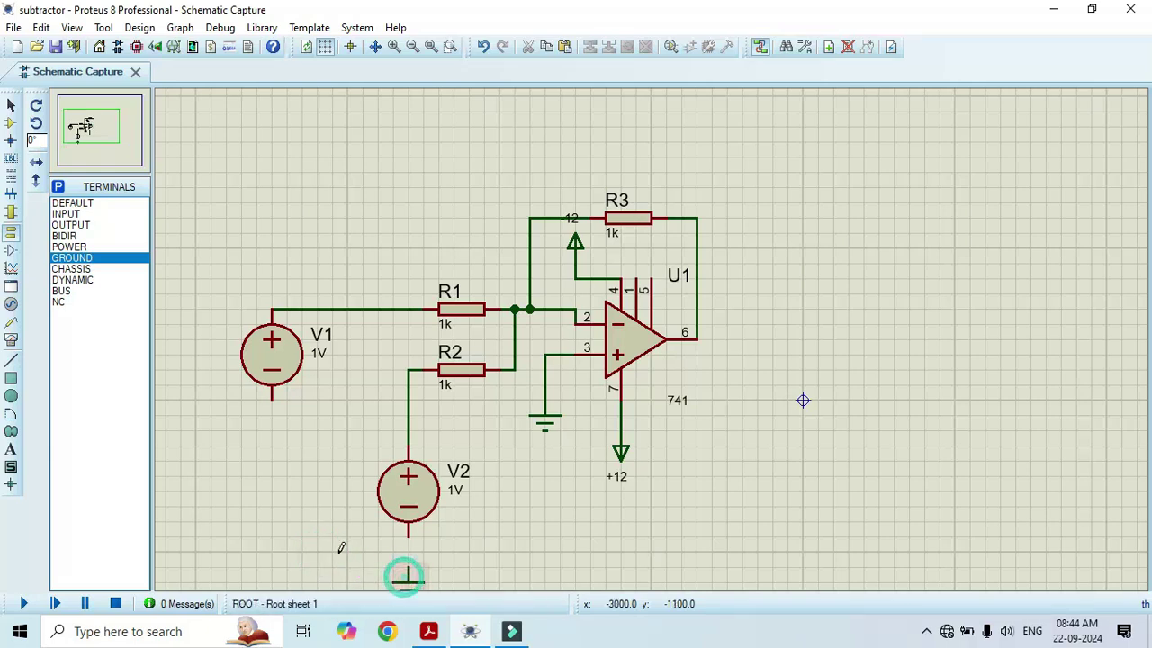
click(270, 514)
click(258, 477)
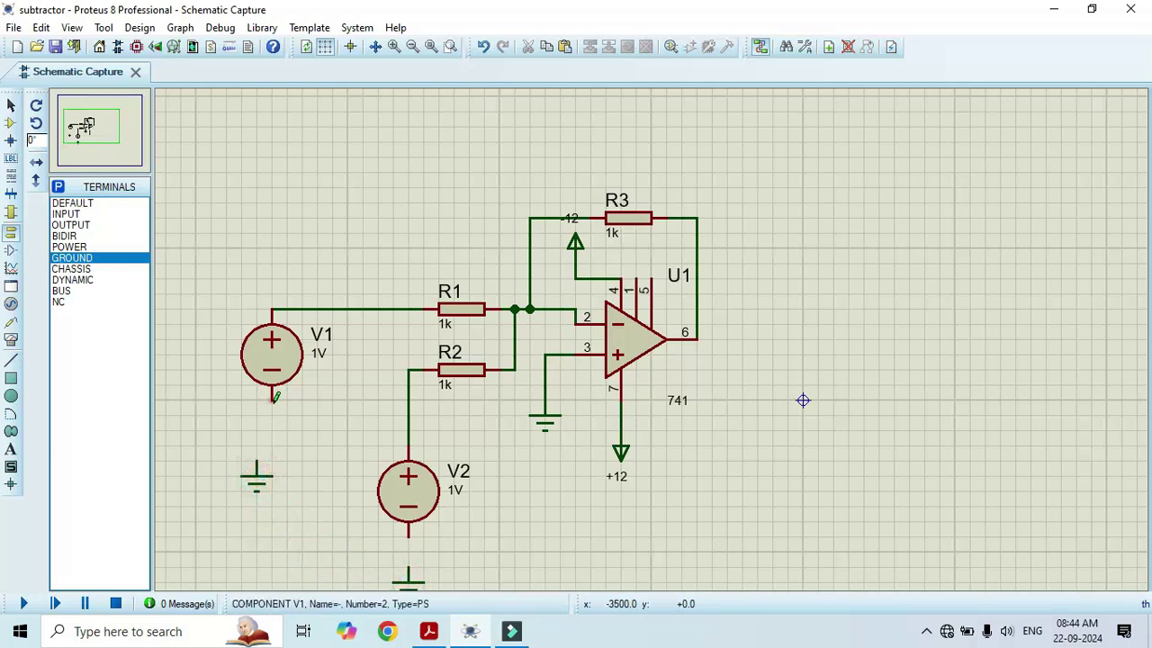
click(271, 399)
click(259, 468)
click(408, 537)
click(407, 569)
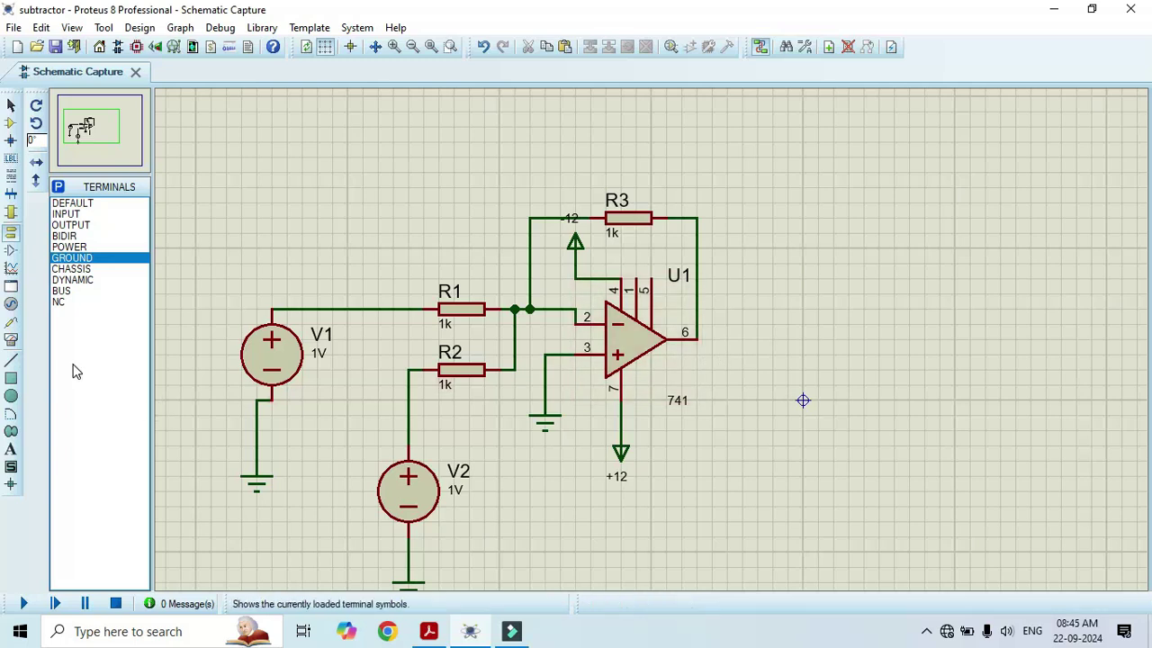
- Place a DC voltmeter right of U1, connect + to pin 6 and − to ground
click(12, 346)
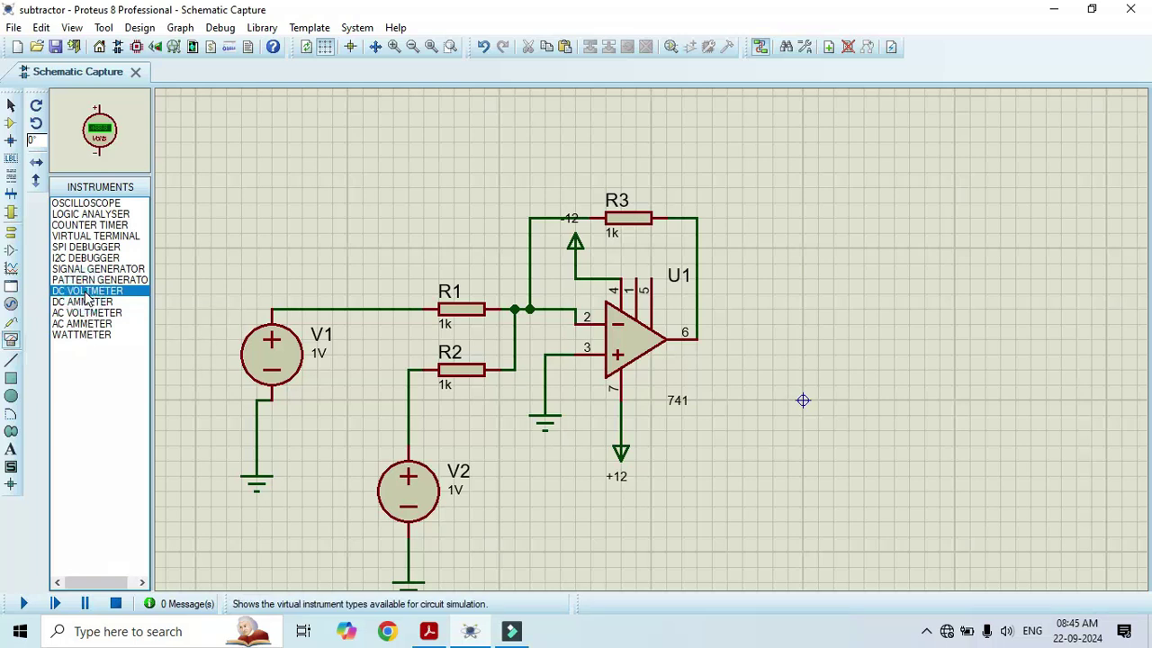
click(802, 399)
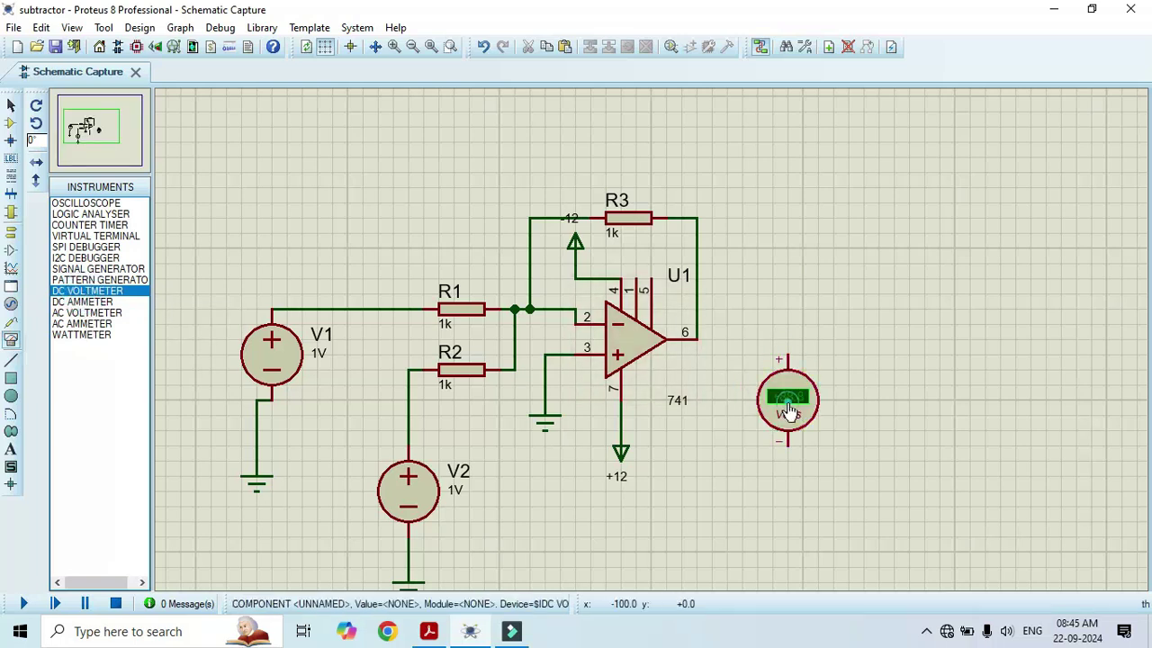
click(791, 352)
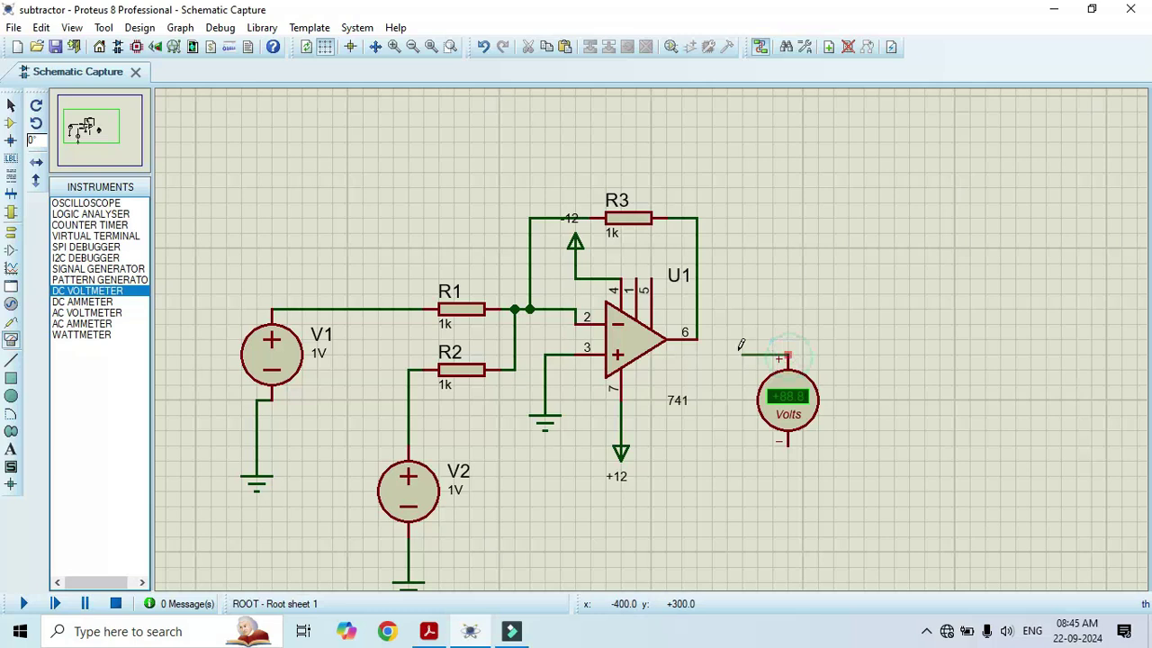
click(703, 337)
click(703, 337)
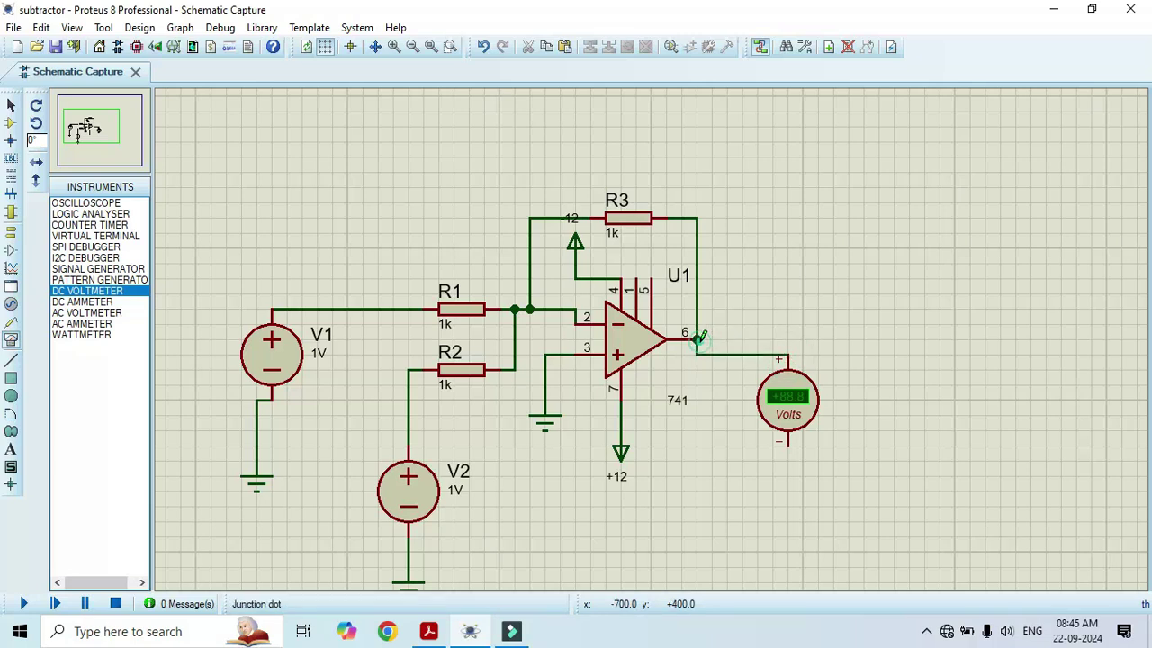
click(11, 235)
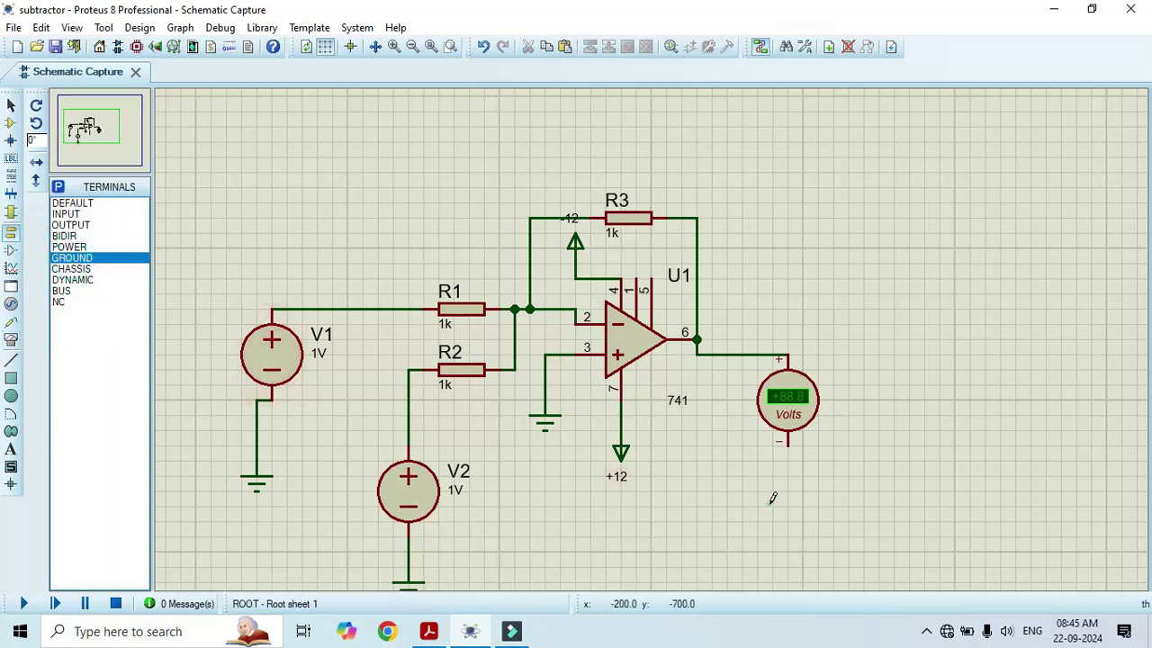
click(788, 447)
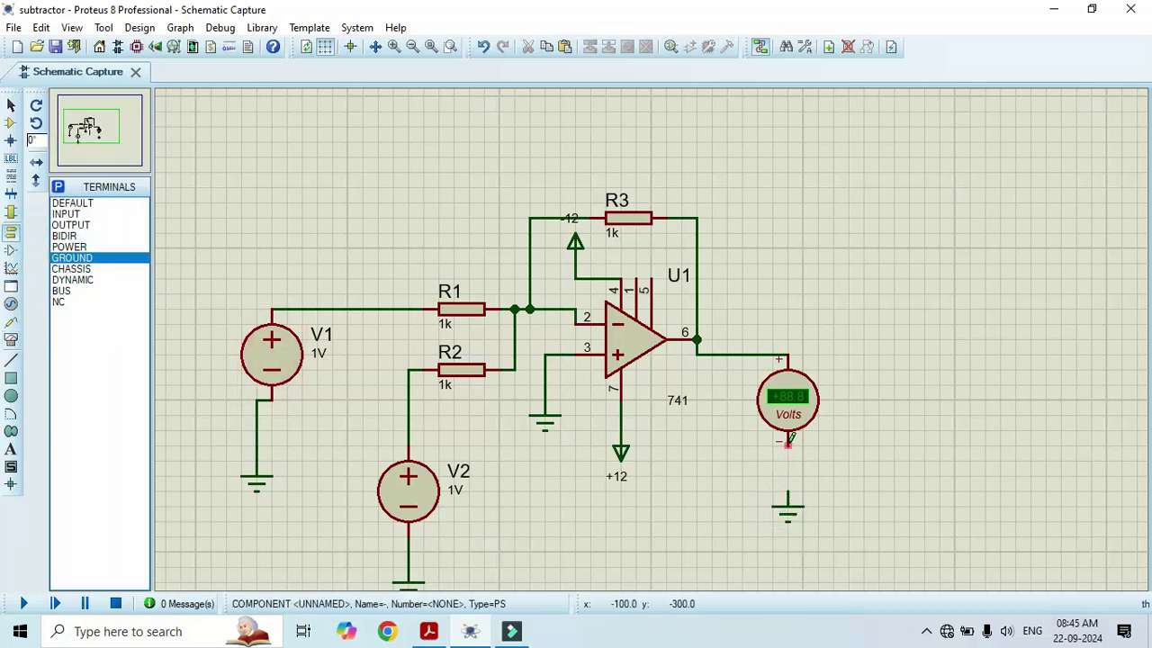
click(788, 492)
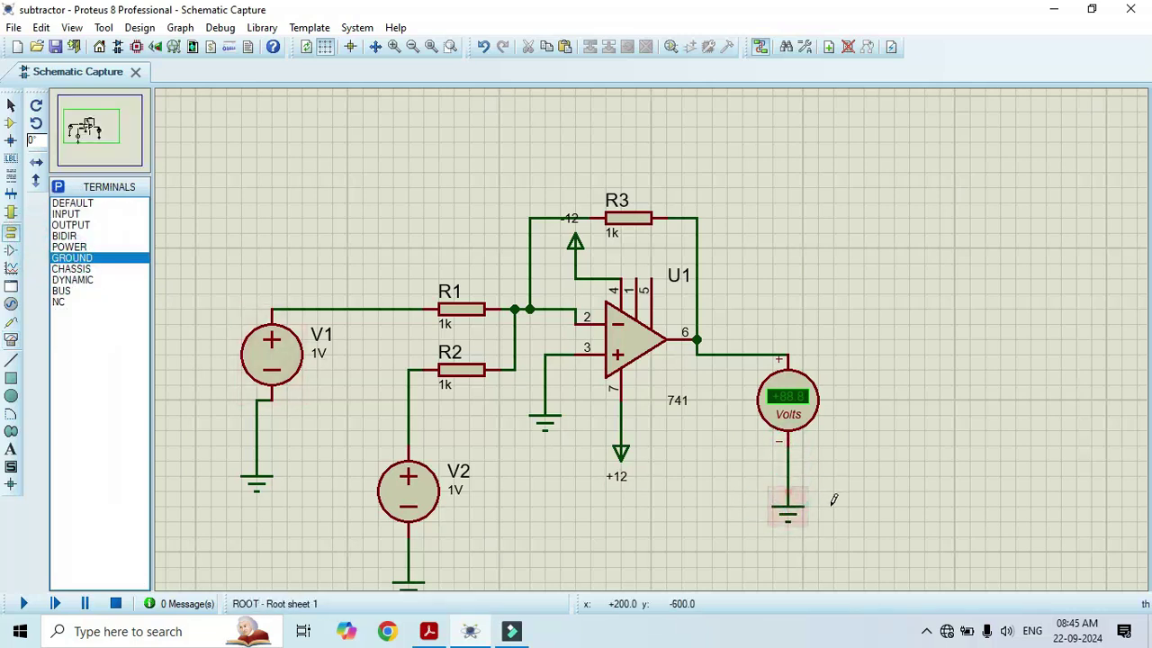
- Run the simulation and zoom to the output voltmeter to confirm it reads -2.00 V
click(23, 606)
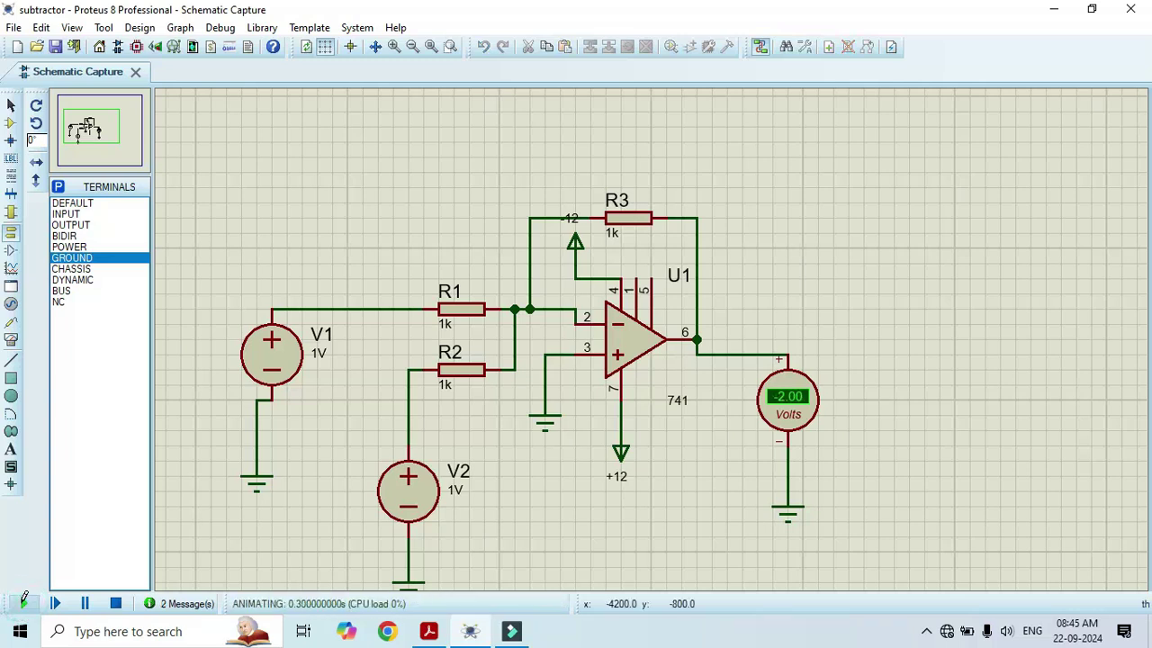
key(F5)
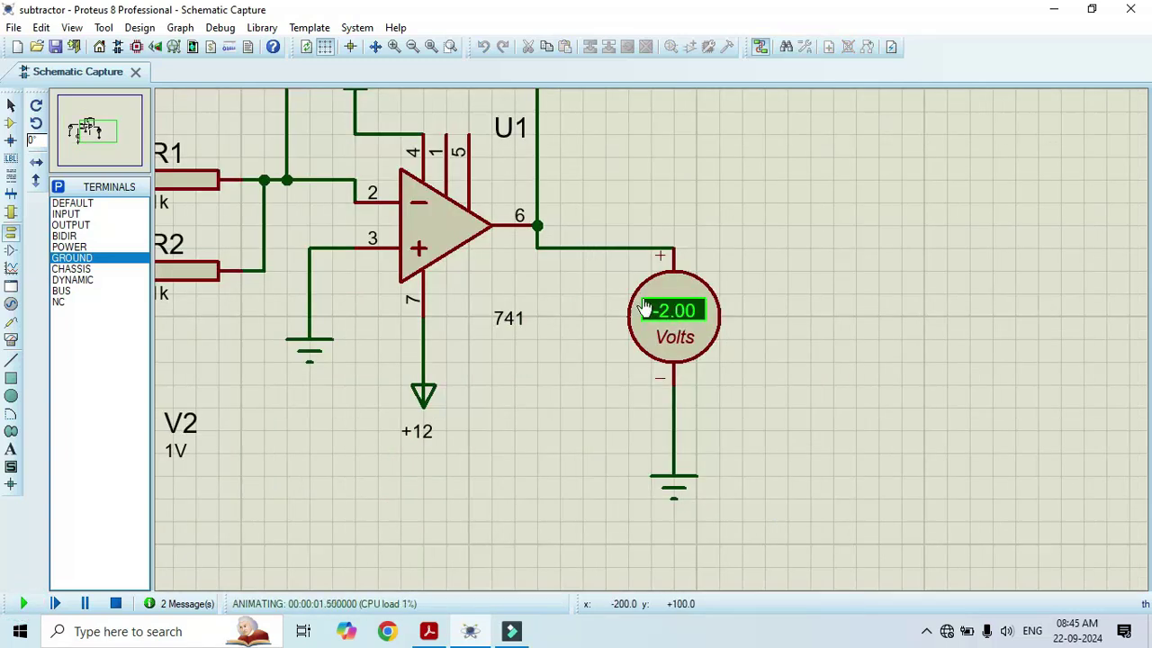
key(F5)
scroll(641, 338, down, 1)
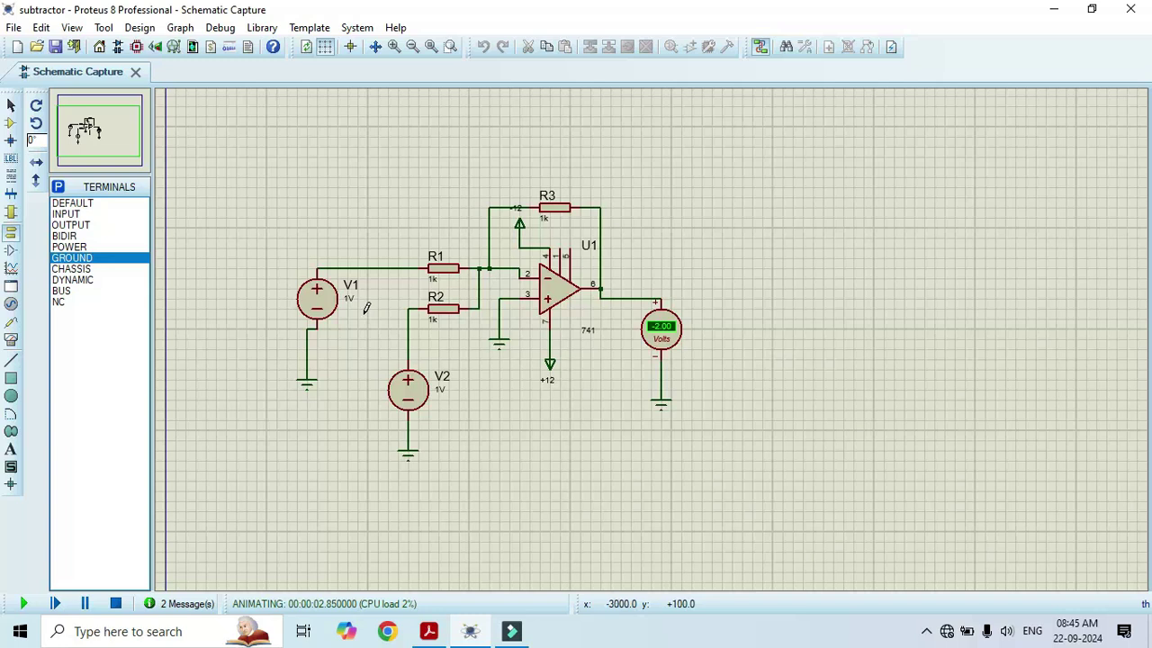